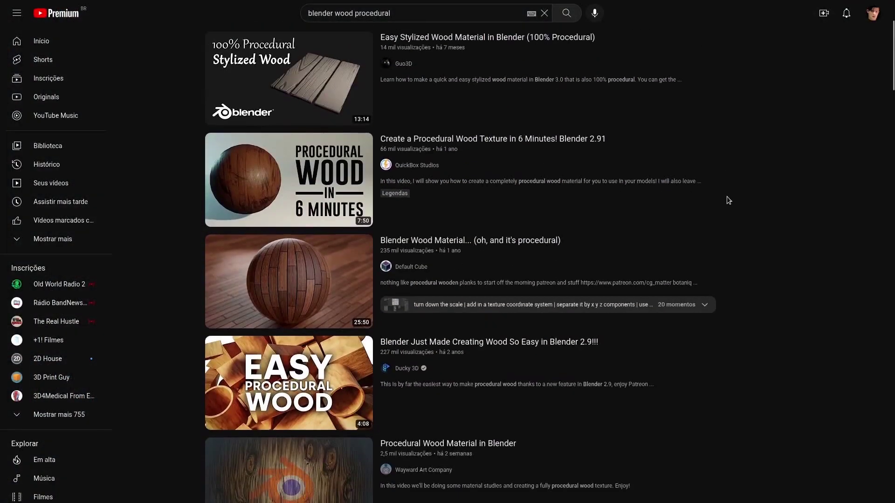
# Browse the video search results for procedural wood material tutorials in Blender.
pyautogui.scroll(-10, 727, 198)
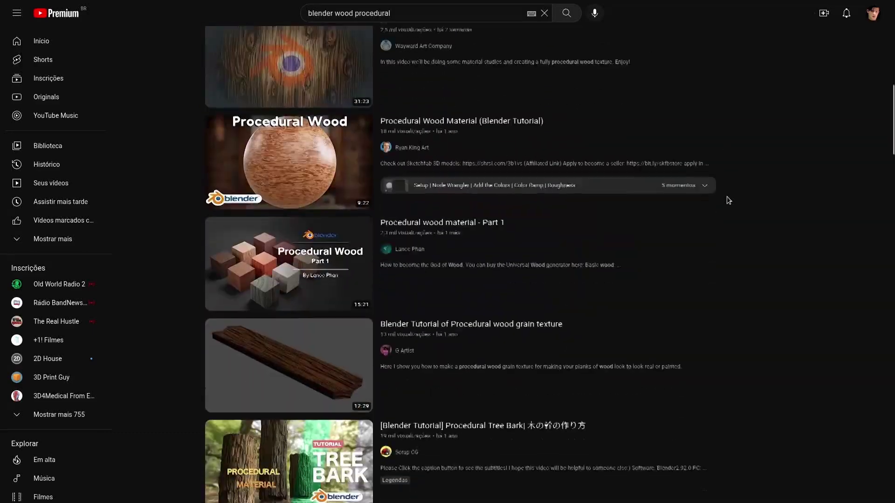
pyautogui.scroll(-8, 729, 201)
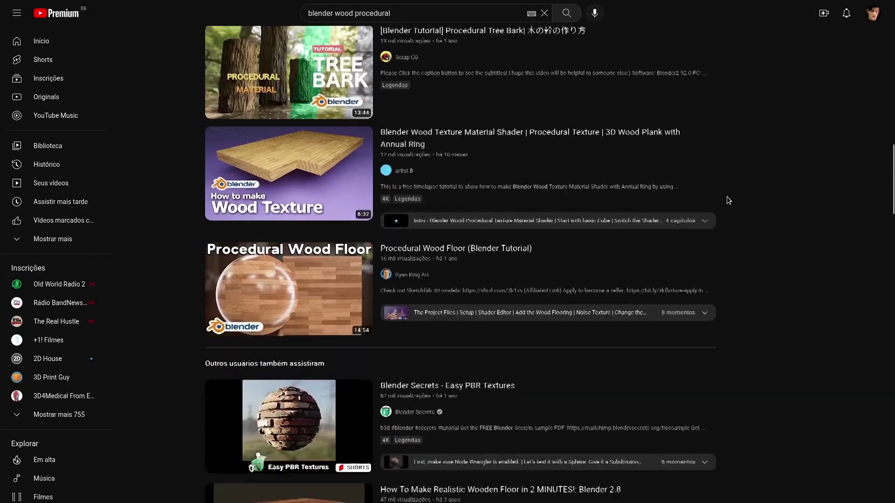
pyautogui.scroll(-2, 726, 196)
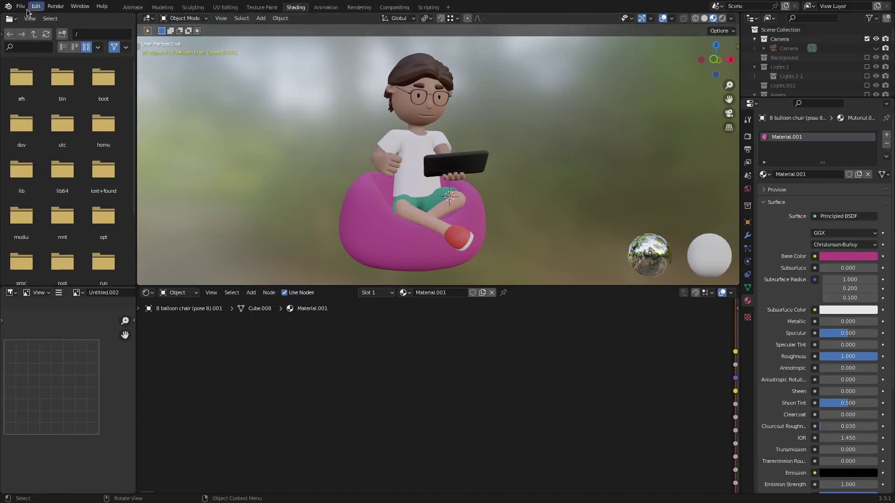
# View the Animation, Rendering, Compositing and Scripting workspaces, and return to the Shading workspace.
pyautogui.click(325, 7)
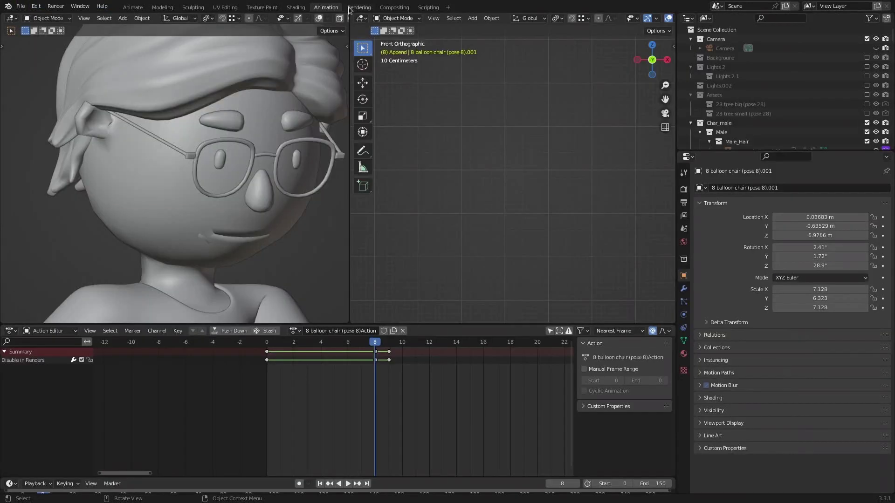
pyautogui.click(359, 7)
pyautogui.click(391, 7)
pyautogui.click(429, 7)
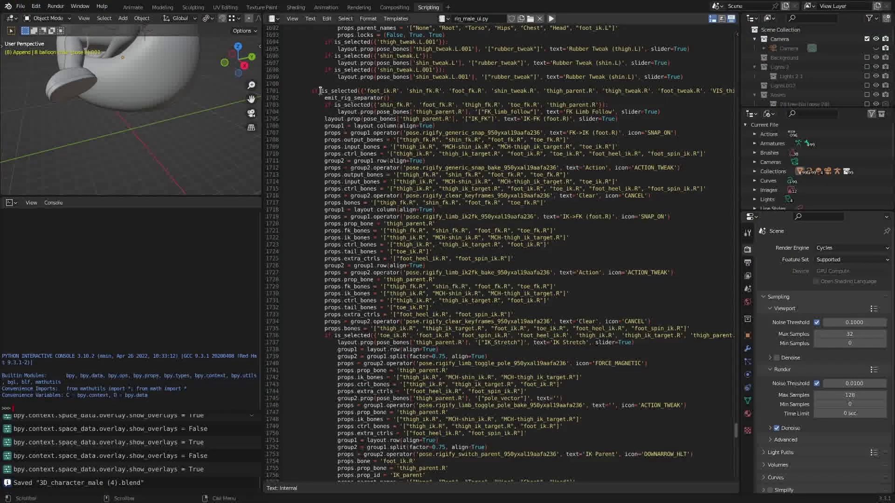
pyautogui.click(295, 7)
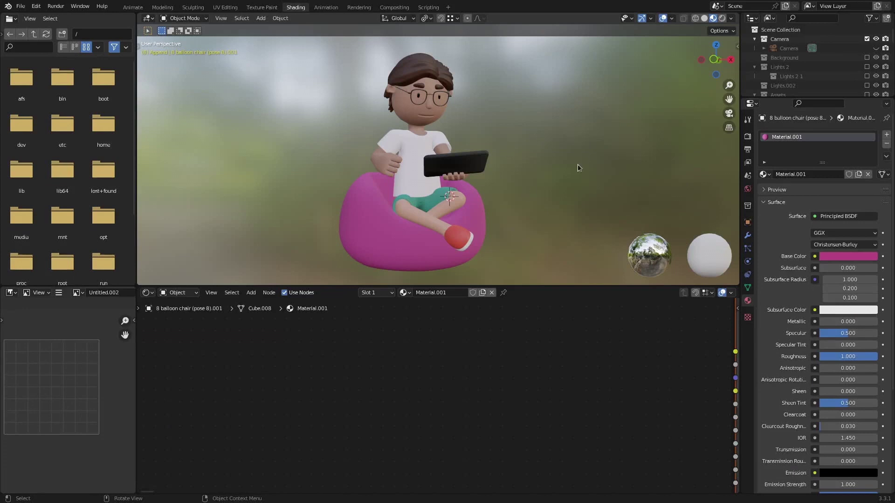
# Hide the 3D viewport overlays and use Material Preview as the viewport shading.
pyautogui.click(664, 19)
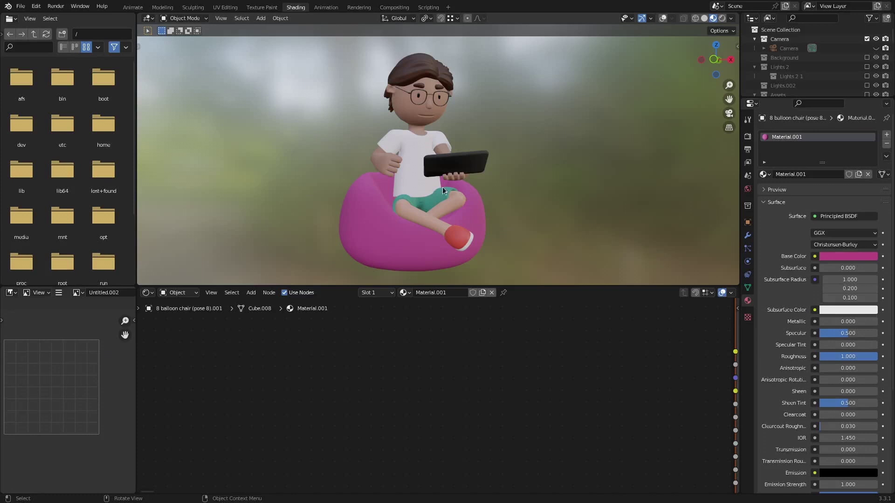
pyautogui.press('z')
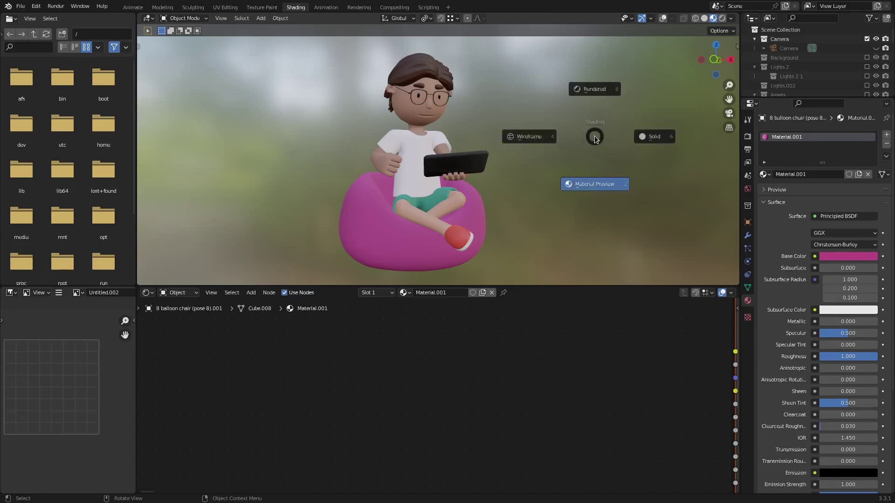
pyautogui.click(601, 192)
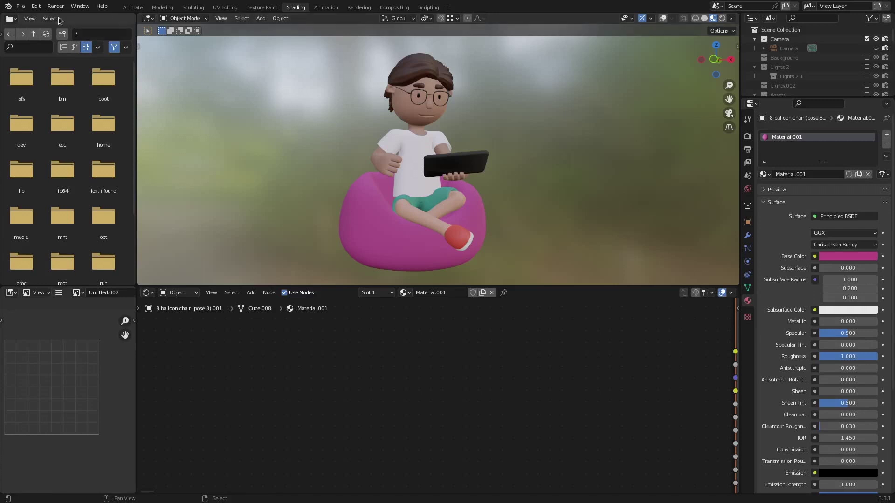
# Enable the Node Wrangler add-on in the preferences, save the preferences and close them.
pyautogui.click(36, 6)
pyautogui.click(61, 139)
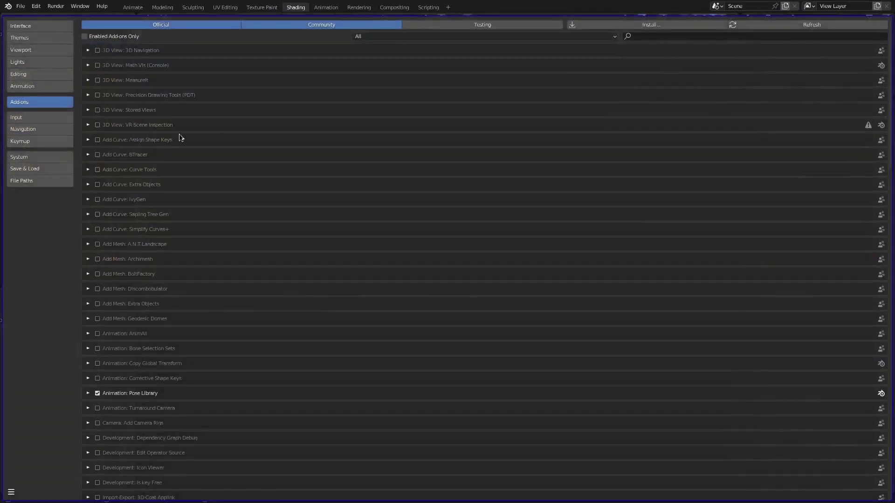
pyautogui.click(548, 94)
pyautogui.write('node wr')
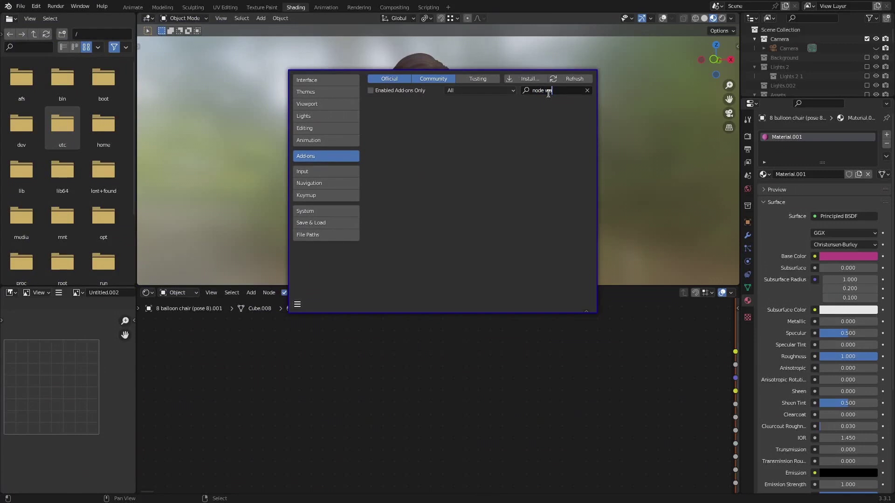
pyautogui.press('BackSpace')
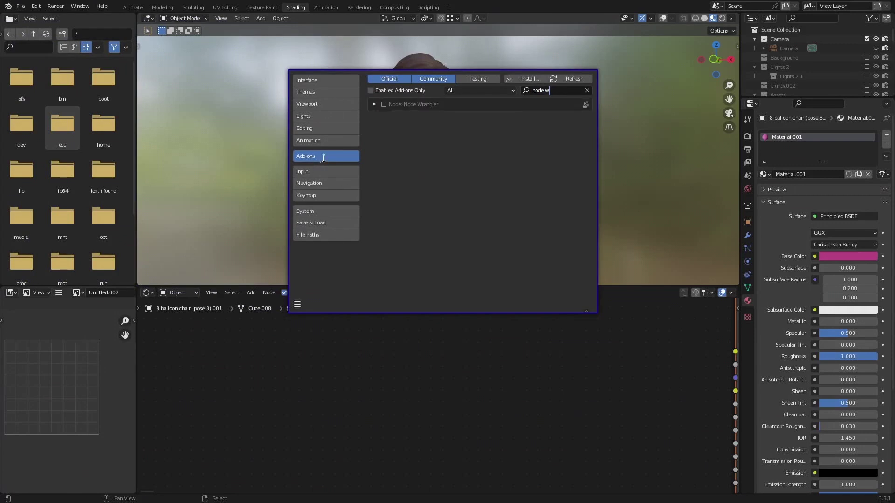
pyautogui.click(384, 104)
pyautogui.click(297, 305)
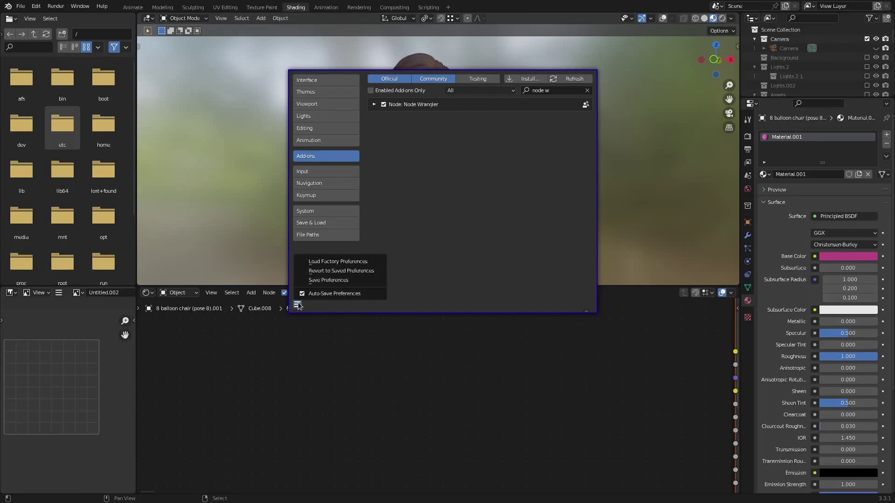
pyautogui.click(338, 280)
pyautogui.hotkey('alt', 'F4')
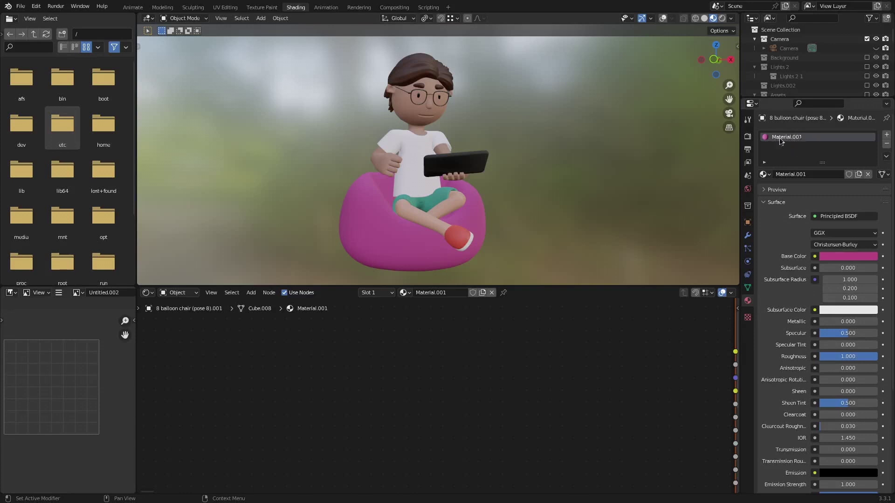
# Change the Base Color of the balloon chair's Principled BSDF to cyan.
pyautogui.press('Home')
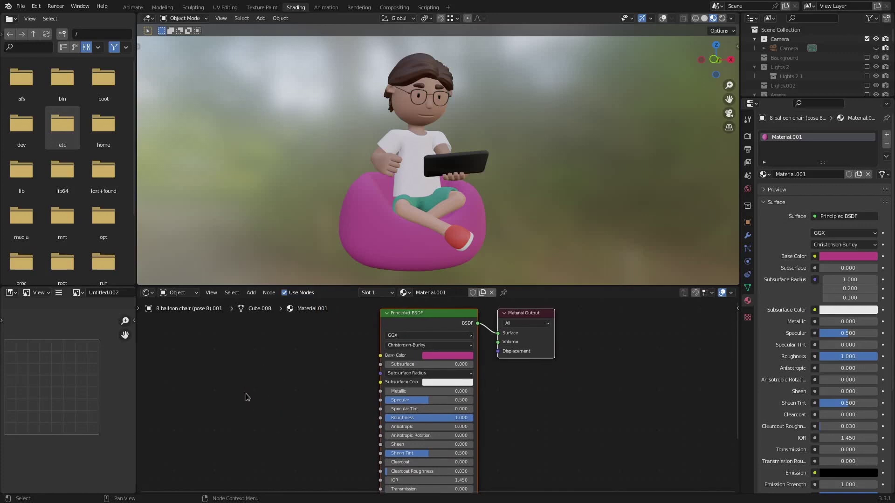
pyautogui.moveTo(246, 395); pyautogui.dragTo(282, 406, button='middle')
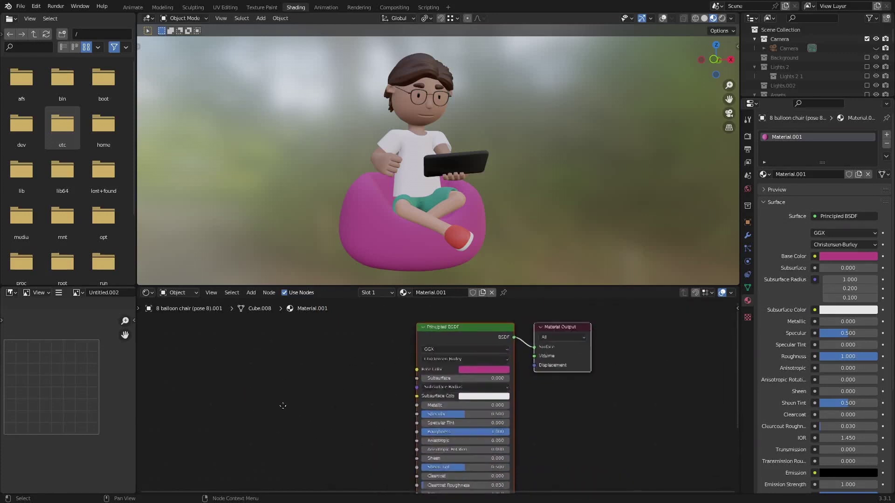
pyautogui.scroll(3, 379, 393)
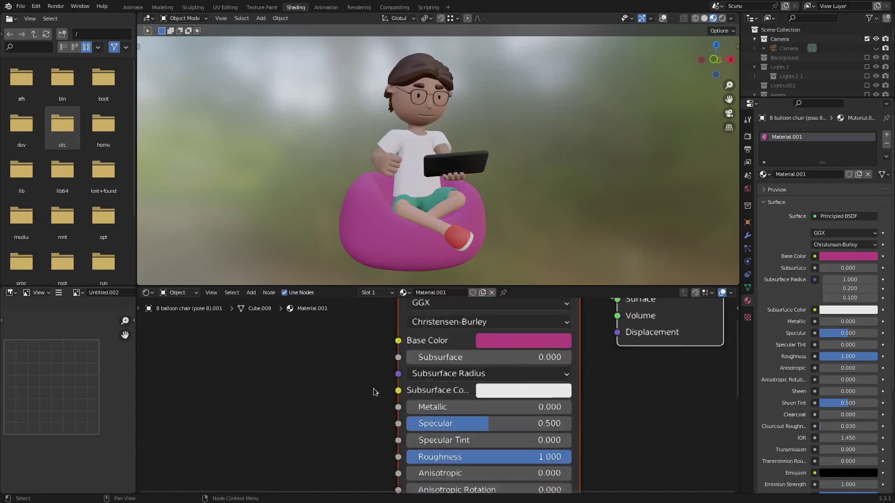
pyautogui.scroll(-3, 376, 392)
pyautogui.scroll(-1, 336, 365)
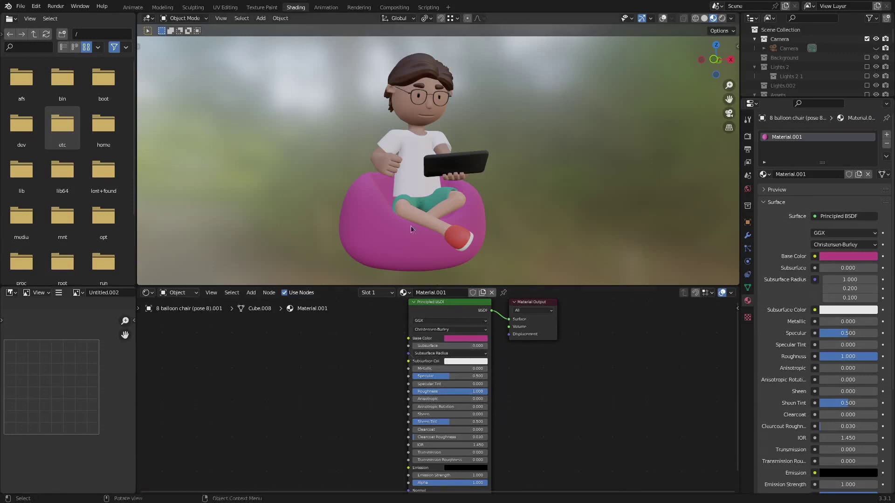
pyautogui.click(466, 338)
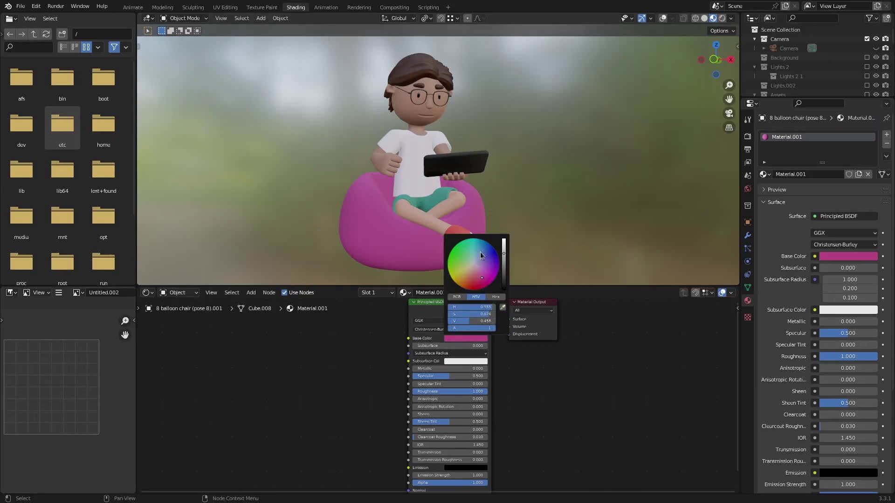
pyautogui.moveTo(491, 257)
pyautogui.mouseDown()
pyautogui.moveTo(496, 268)
pyautogui.moveTo(504, 240)
pyautogui.mouseUp()
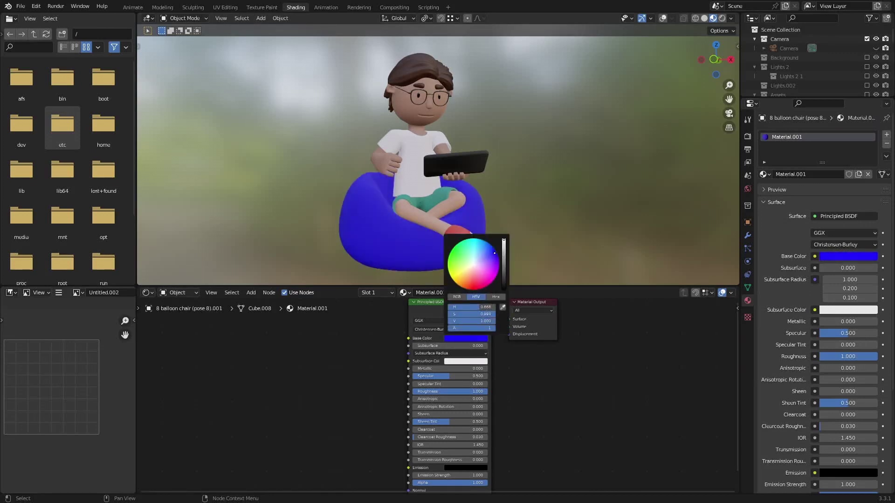
pyautogui.click(495, 296)
pyautogui.click(456, 297)
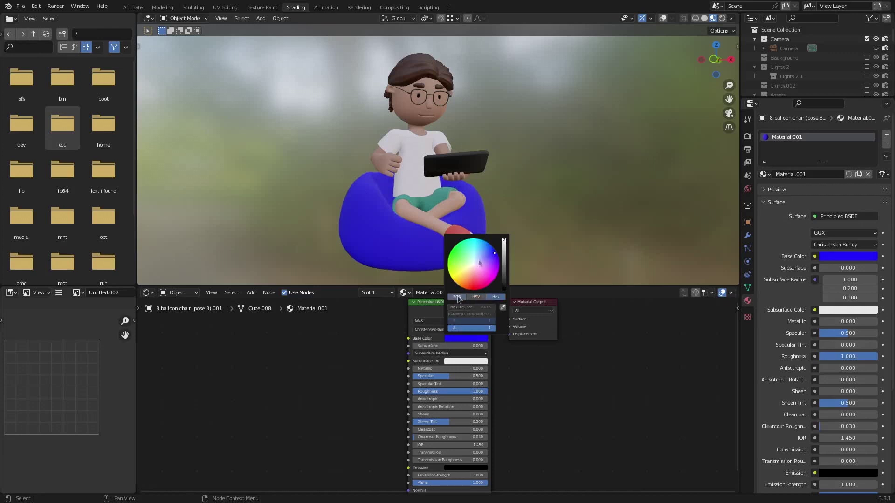
pyautogui.click(476, 280)
pyautogui.moveTo(476, 280)
pyautogui.mouseDown()
pyautogui.moveTo(456, 247)
pyautogui.moveTo(478, 240)
pyautogui.mouseUp()
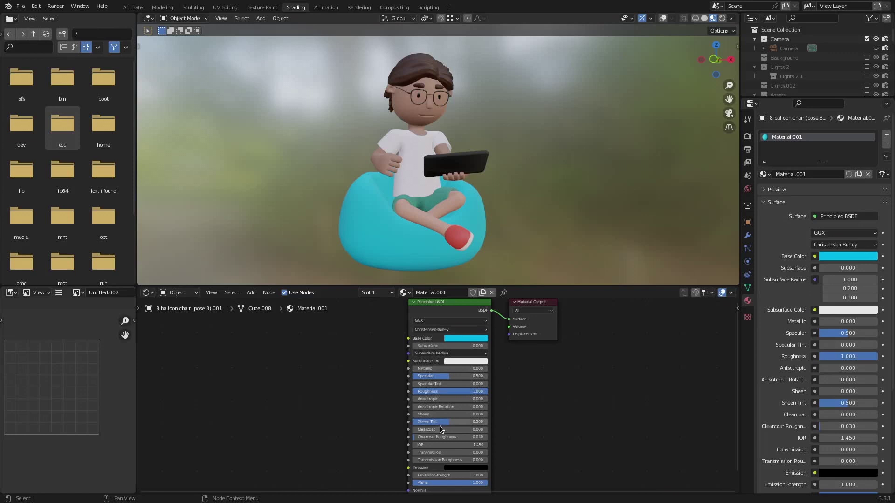
# Set the balloon chair material's Roughness to 0.000 and inspect its glossy surface.
pyautogui.moveTo(483, 391); pyautogui.dragTo(413, 392)
pyautogui.scroll(5, 394, 233)
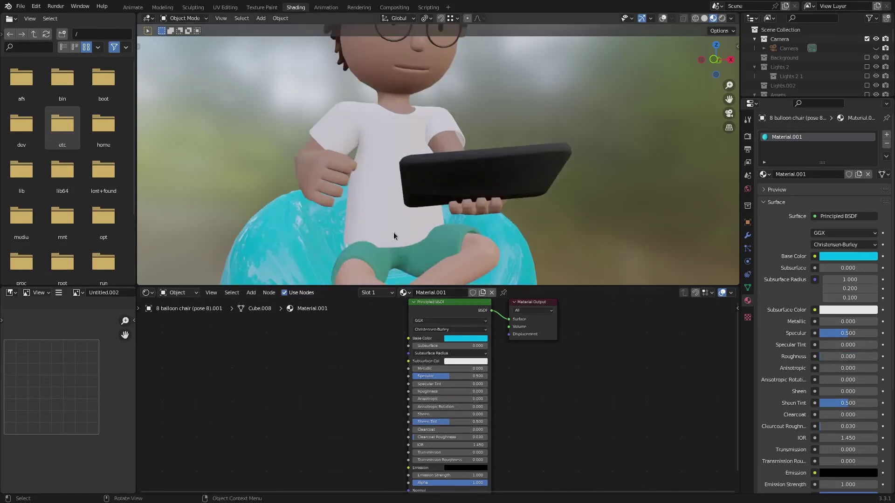
pyautogui.scroll(-4, 394, 235)
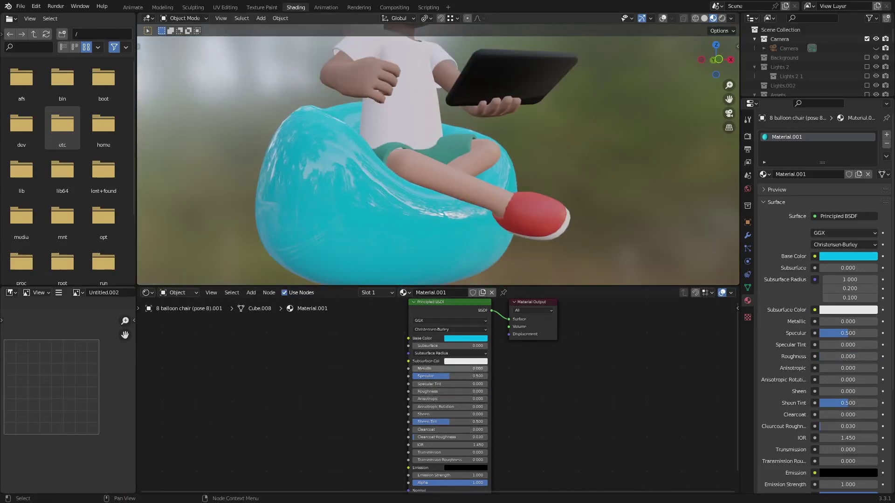
# Set the balloon chair material's Metallic and Transmission to 1.000 and inspect the reflections.
pyautogui.moveTo(443, 369); pyautogui.dragTo(487, 369)
pyautogui.moveTo(328, 161); pyautogui.dragTo(322, 188, button='middle')
pyautogui.scroll(-1, 322, 188)
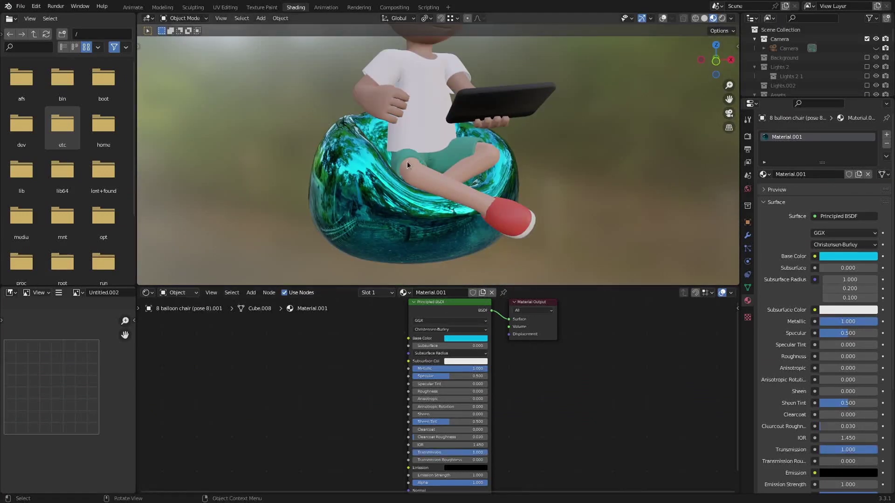
pyautogui.scroll(-2, 430, 151)
pyautogui.moveTo(430, 145); pyautogui.dragTo(425, 161, button='middle')
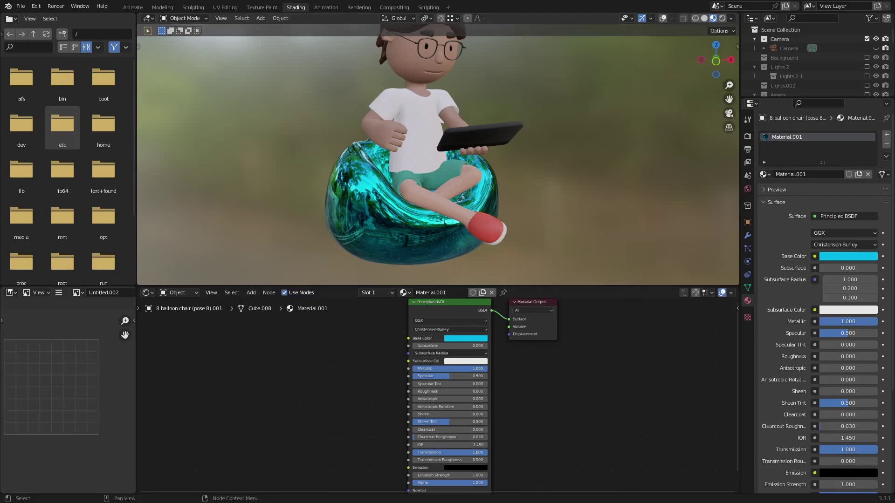
# Restore the balloon chair material's Transmission and Metallic to 0.000 and its Roughness to 1.000.
pyautogui.moveTo(447, 452); pyautogui.dragTo(410, 451)
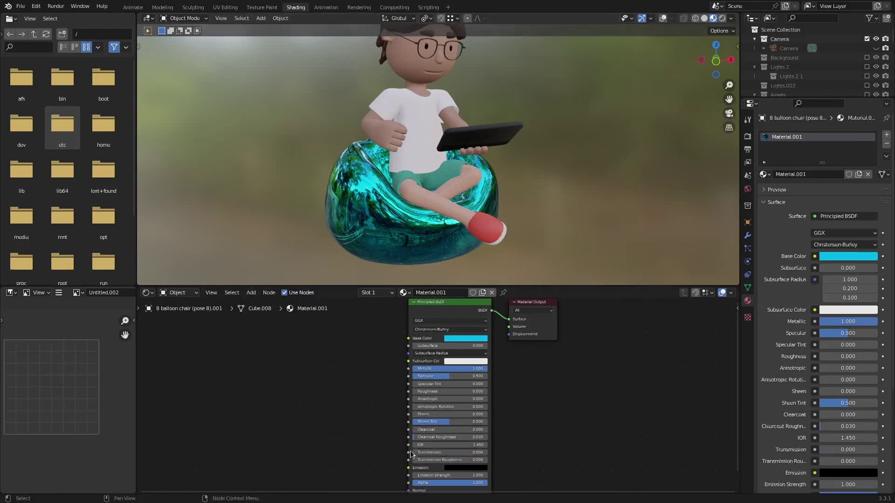
pyautogui.moveTo(463, 368); pyautogui.dragTo(485, 392)
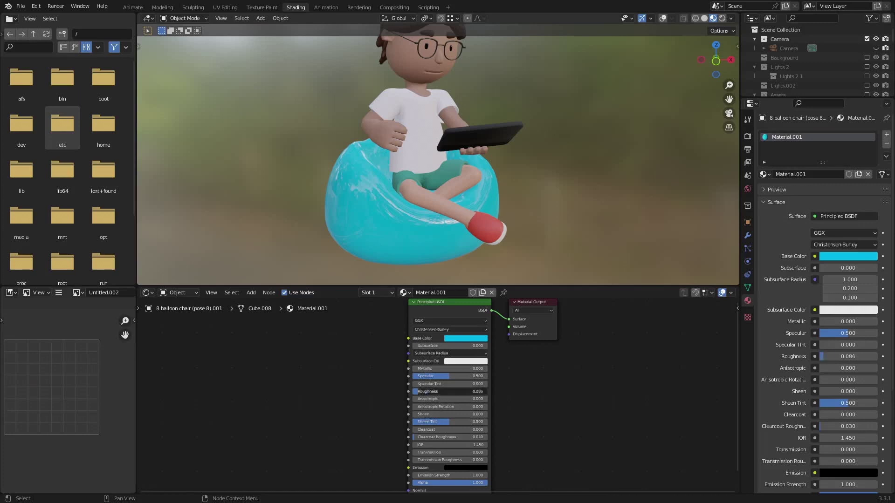
pyautogui.moveTo(434, 158); pyautogui.dragTo(424, 220, button='middle')
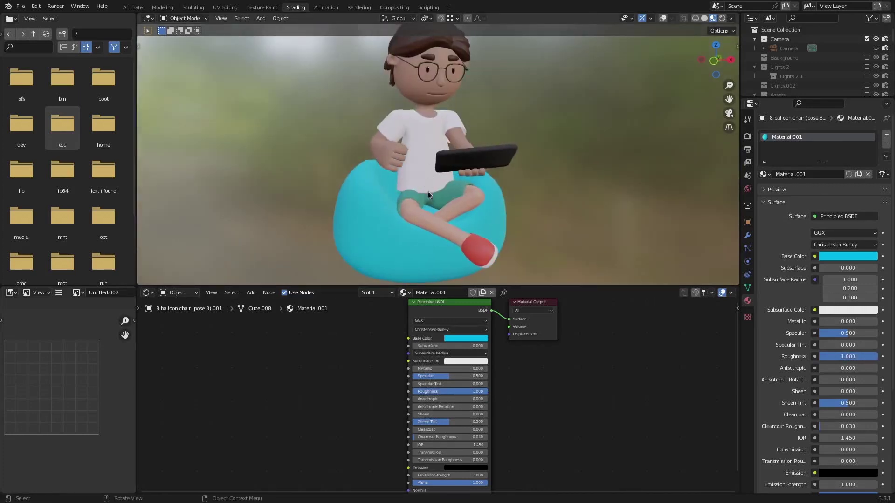
# Select the character's T-shirt and change its material's Base Color to purple.
pyautogui.click(412, 132)
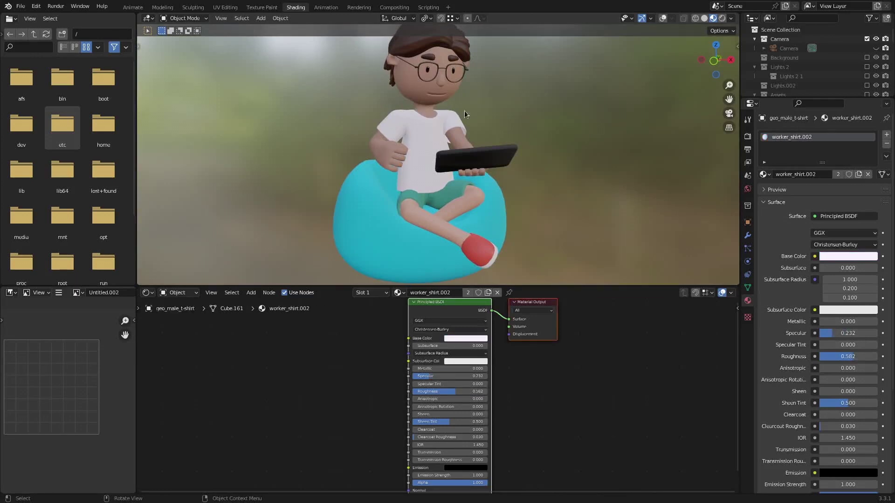
pyautogui.click(663, 17)
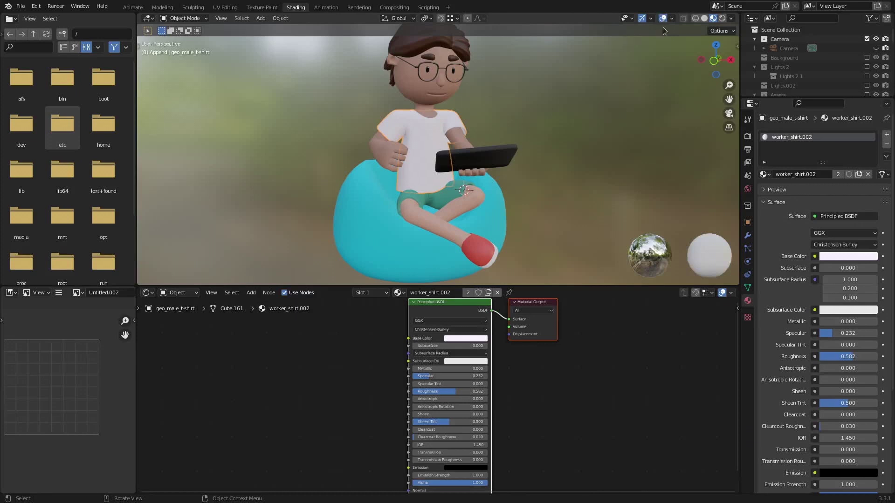
pyautogui.click(662, 19)
pyautogui.moveTo(525, 169); pyautogui.dragTo(505, 174, button='middle')
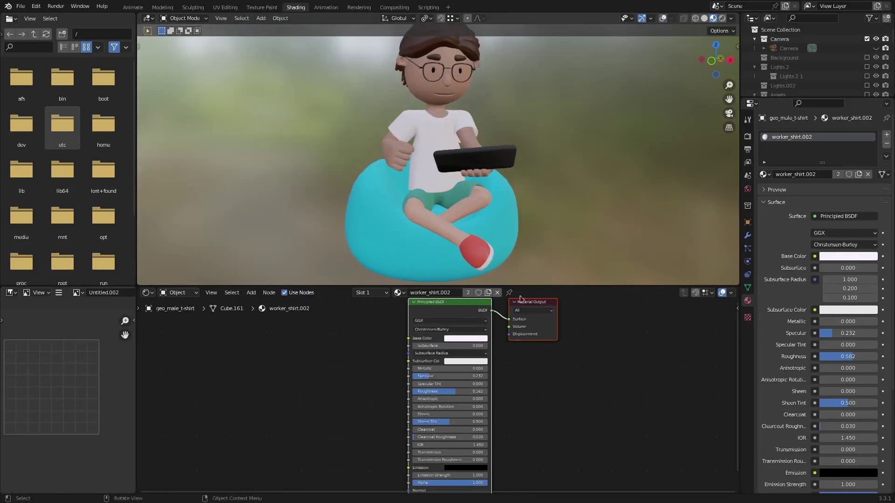
pyautogui.scroll(2, 465, 339)
pyautogui.click(468, 328)
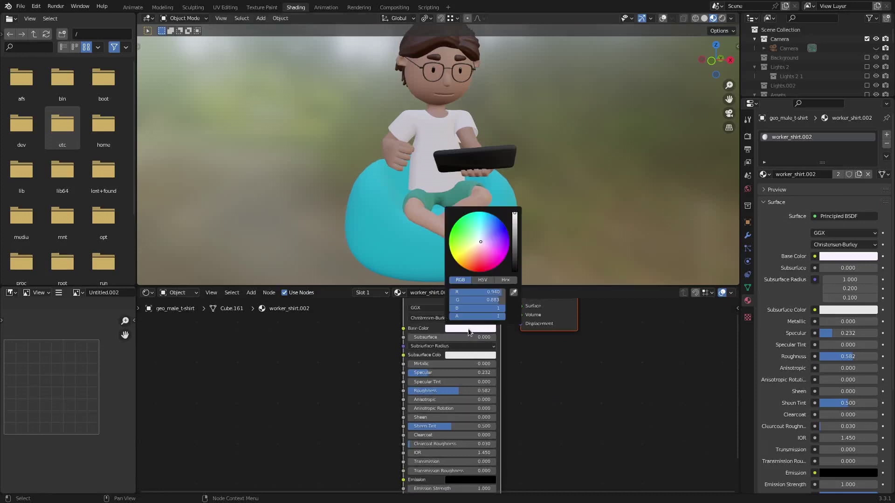
pyautogui.moveTo(498, 268); pyautogui.dragTo(504, 238)
pyautogui.moveTo(515, 213); pyautogui.dragTo(514, 219)
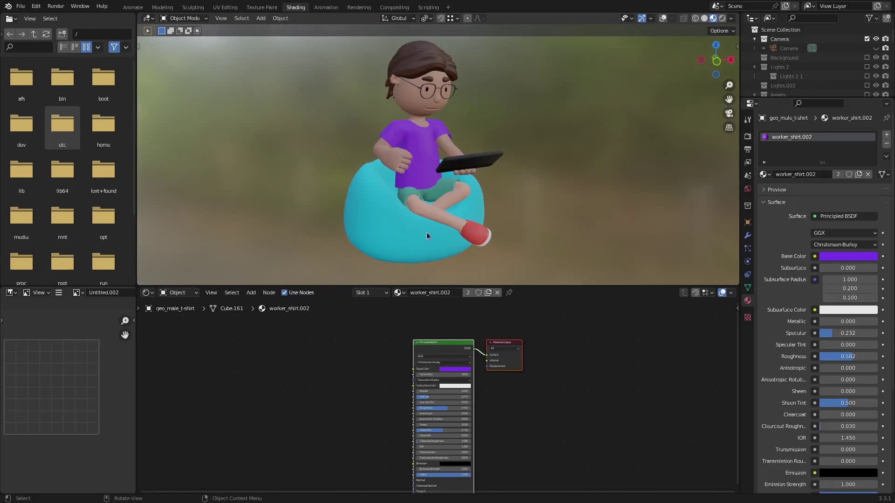
# Select the character's legs and view the shader nodes of their skin_male.002 material.
pyautogui.click(448, 186)
pyautogui.moveTo(446, 194)
pyautogui.mouseDown(button='middle')
pyautogui.moveTo(451, 170)
pyautogui.moveTo(456, 182)
pyautogui.mouseUp(button='middle')
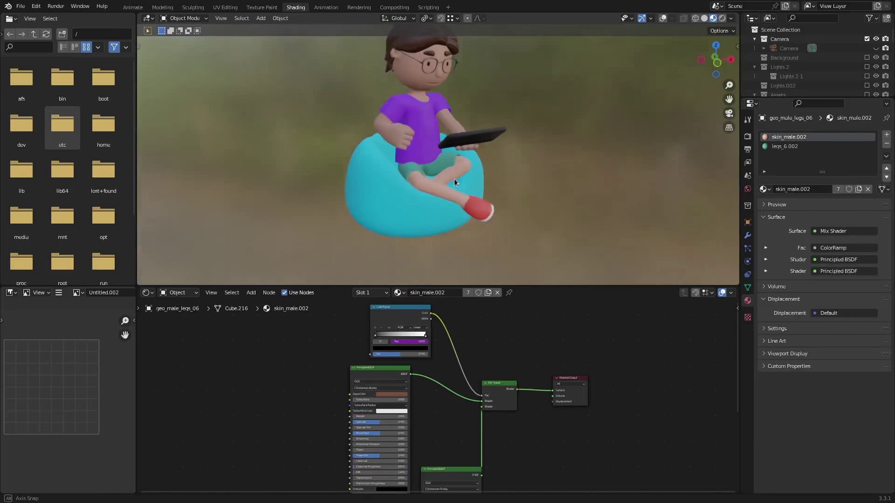
pyautogui.scroll(2, 440, 183)
pyautogui.scroll(-1, 409, 395)
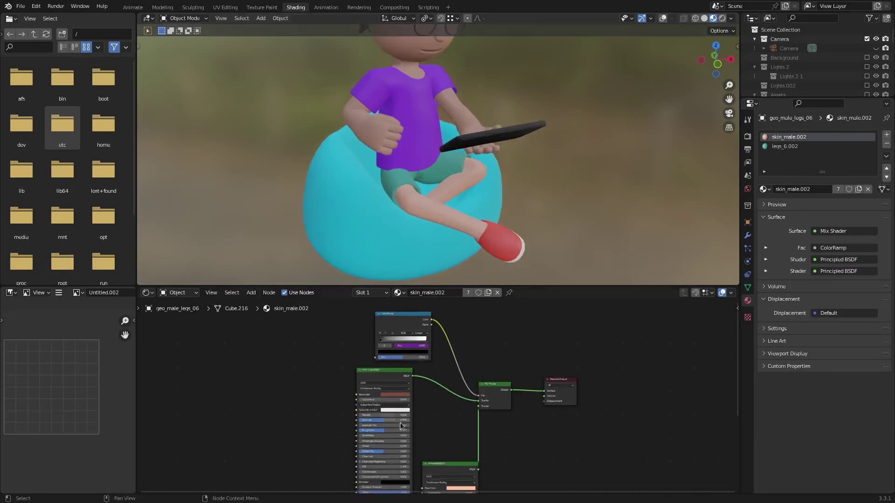
pyautogui.moveTo(433, 422)
pyautogui.mouseDown(button='middle')
pyautogui.moveTo(440, 402)
pyautogui.moveTo(424, 417)
pyautogui.mouseUp(button='middle')
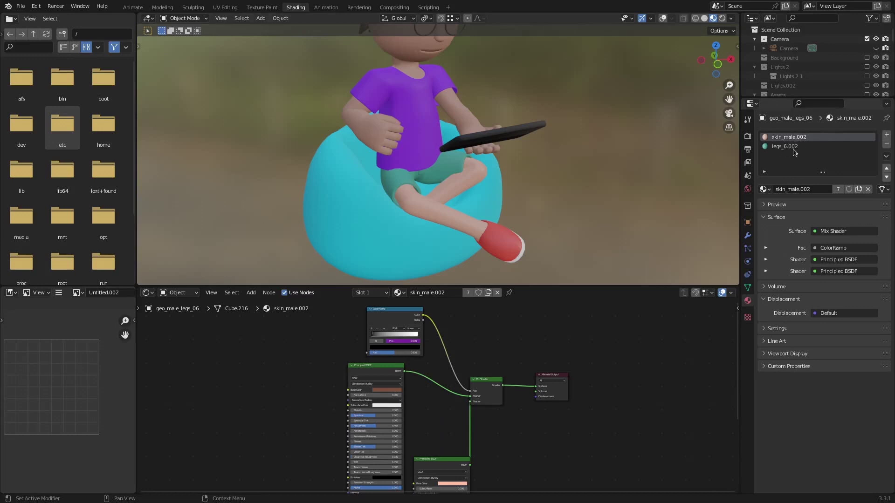
# Turn on the viewport overlays and inspect the outlined legs on the balloon chair.
pyautogui.click(662, 19)
pyautogui.moveTo(634, 123); pyautogui.dragTo(650, 110, button='middle')
pyautogui.moveTo(462, 226); pyautogui.dragTo(426, 180, button='middle')
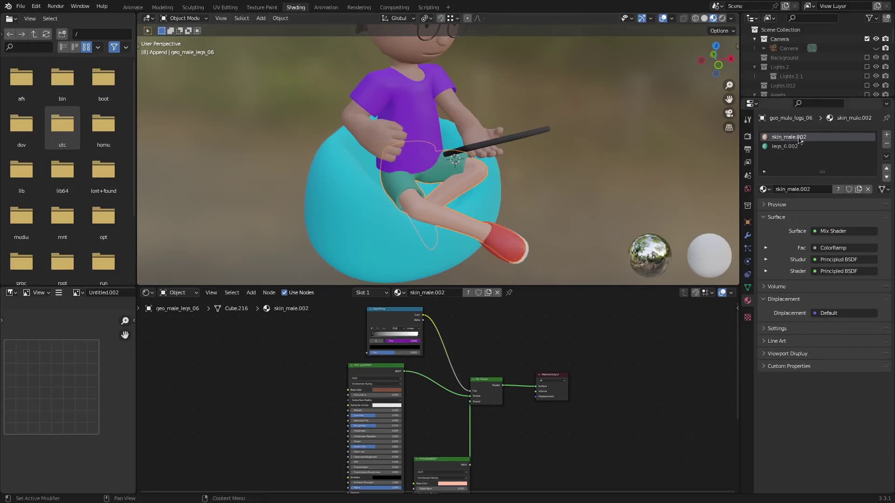
pyautogui.moveTo(459, 213); pyautogui.dragTo(443, 208, button='middle')
pyautogui.scroll(-1, 443, 208)
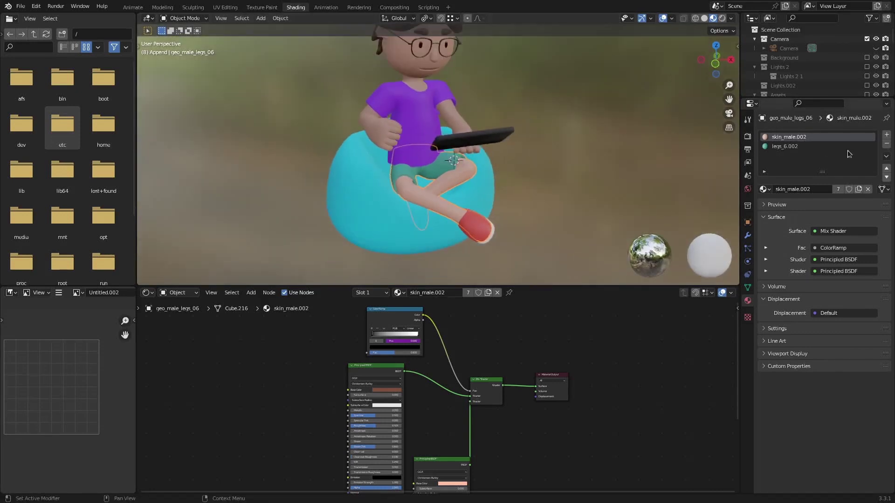
# Make the legs_6.002 material slot active and browse the available materials without assigning another one.
pyautogui.click(786, 146)
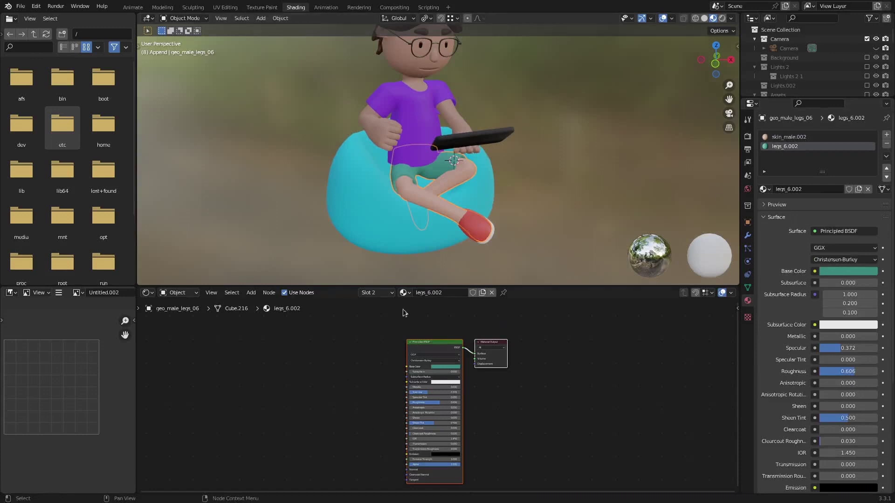
pyautogui.click(404, 294)
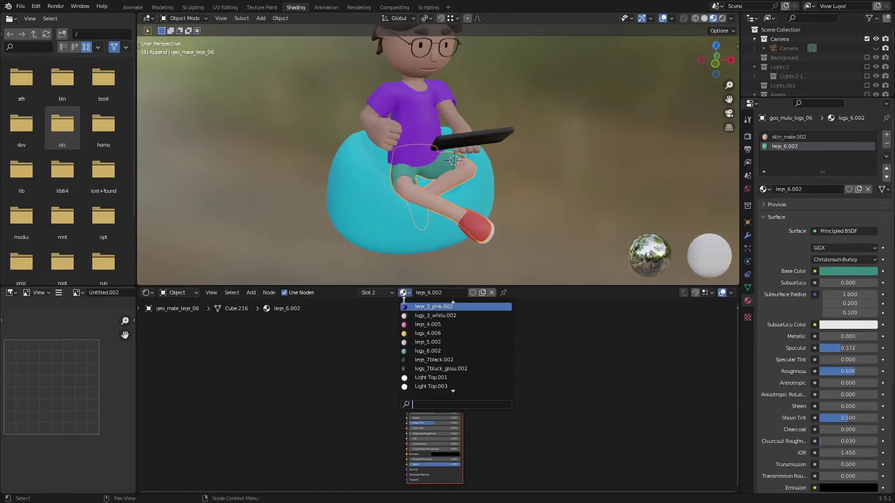
pyautogui.scroll(-10, 429, 351)
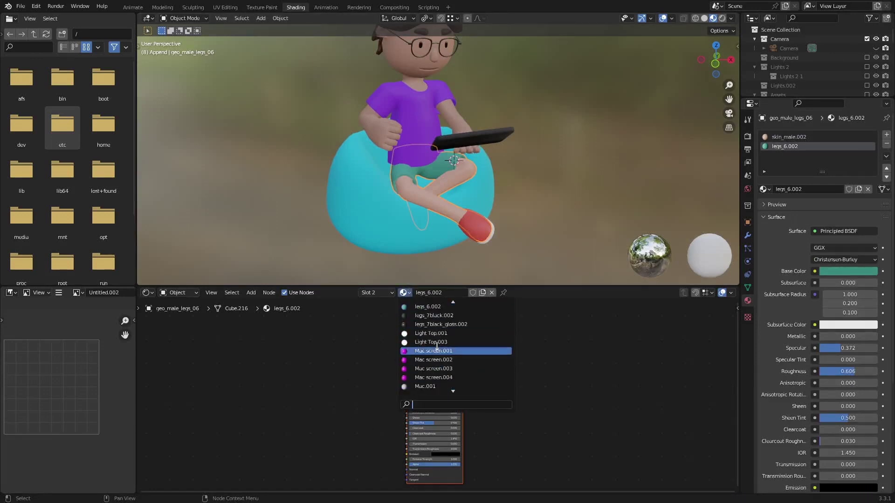
pyautogui.scroll(11, 435, 314)
pyautogui.scroll(4, 435, 313)
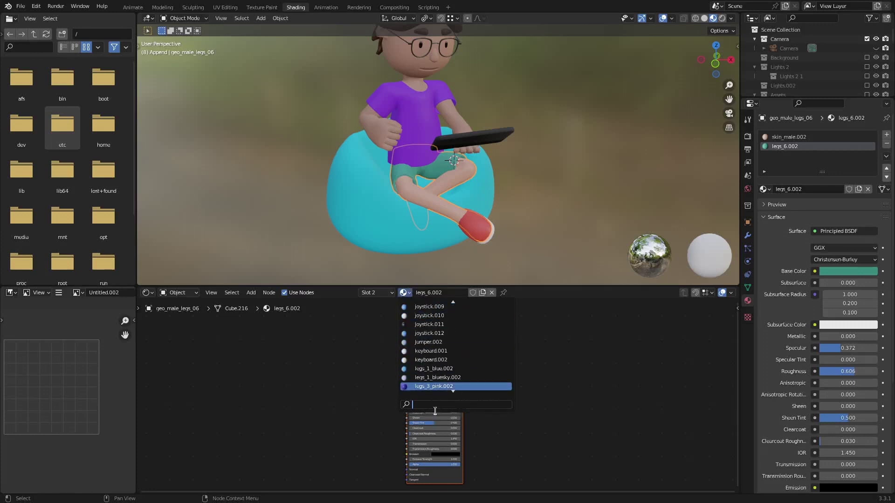
pyautogui.scroll(2, 435, 411)
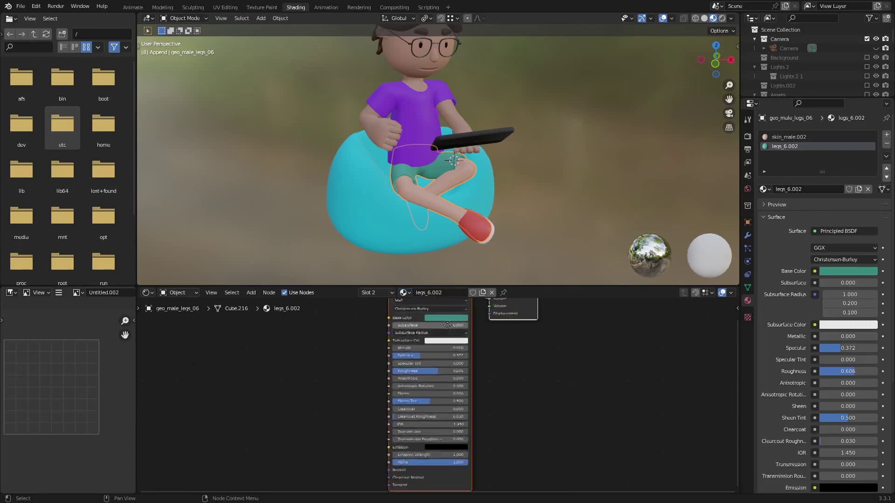
# Change the Base Color of the shorts' legs_6.002 material to bright red.
pyautogui.click(448, 345)
pyautogui.moveTo(458, 289); pyautogui.dragTo(456, 290)
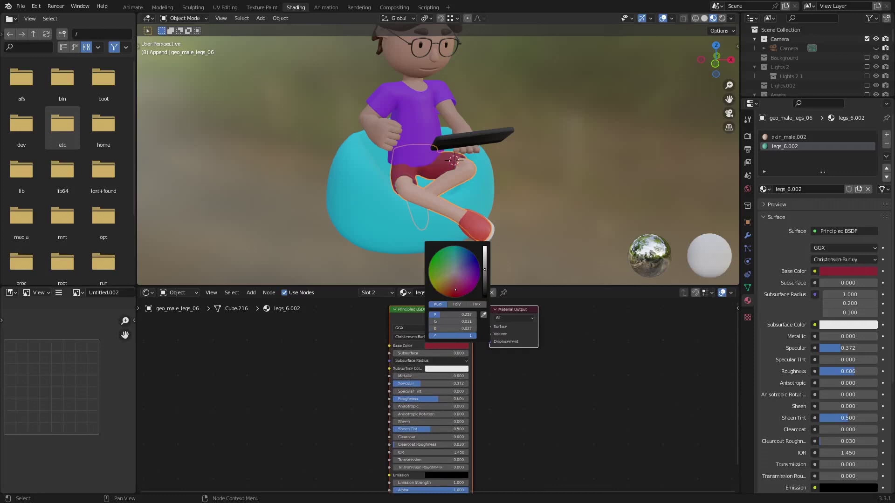
pyautogui.click(484, 262)
pyautogui.moveTo(571, 221); pyautogui.dragTo(577, 221, button='middle')
pyautogui.scroll(-2, 577, 221)
# Select the shoes and change the Base Color of their shoes_5_white.002 sole material to black.
pyautogui.click(474, 208)
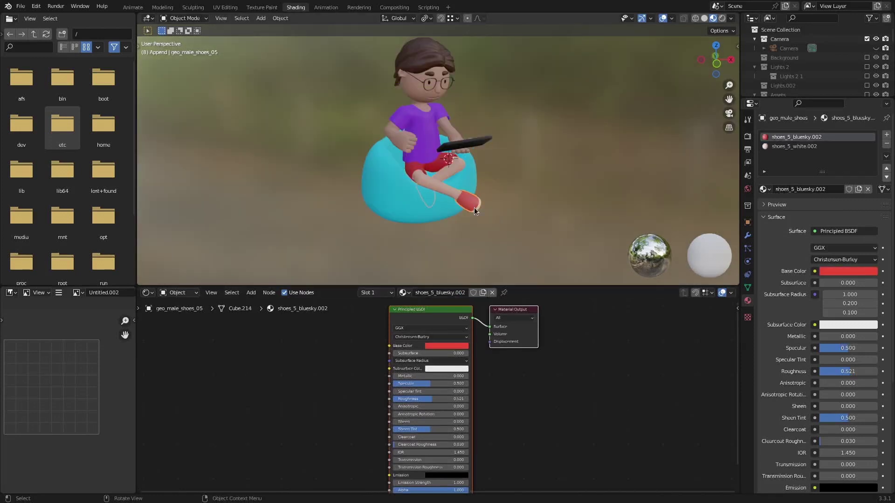
pyautogui.scroll(3, 472, 207)
pyautogui.moveTo(465, 216); pyautogui.dragTo(437, 205, button='middle')
pyautogui.scroll(2, 437, 203)
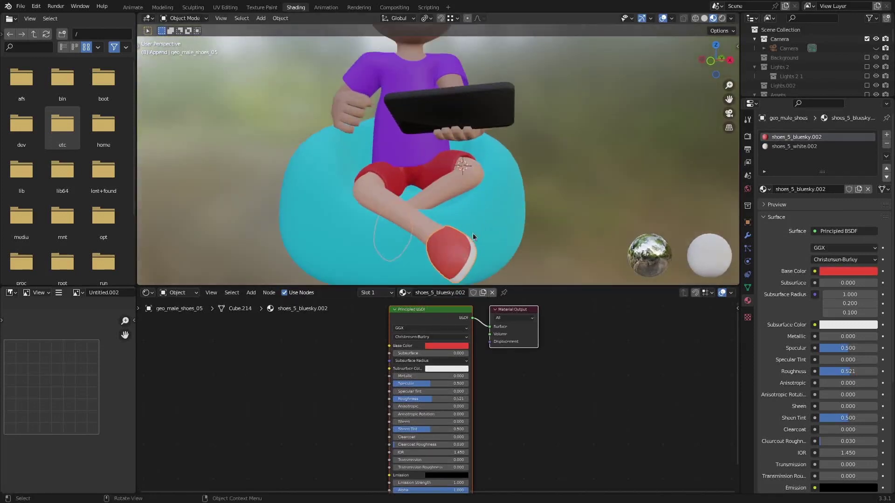
pyautogui.click(795, 146)
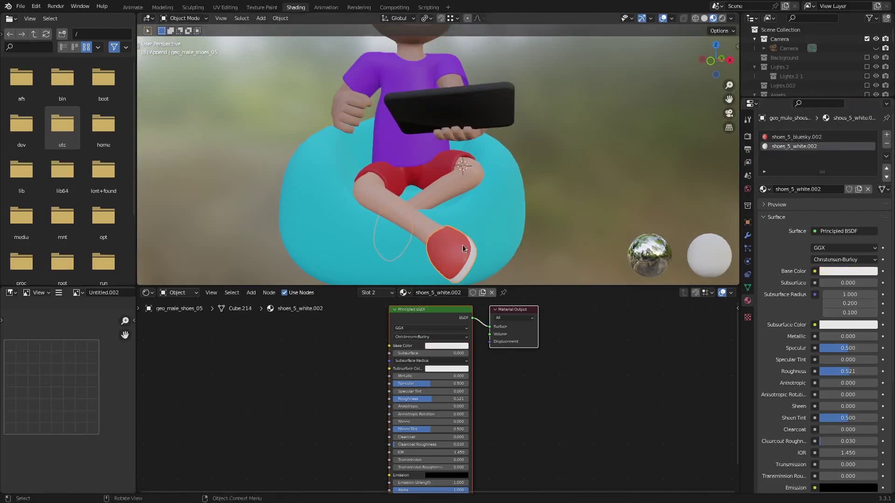
pyautogui.moveTo(462, 245); pyautogui.dragTo(416, 231, button='middle')
pyautogui.click(447, 346)
pyautogui.moveTo(485, 278); pyautogui.dragTo(484, 297)
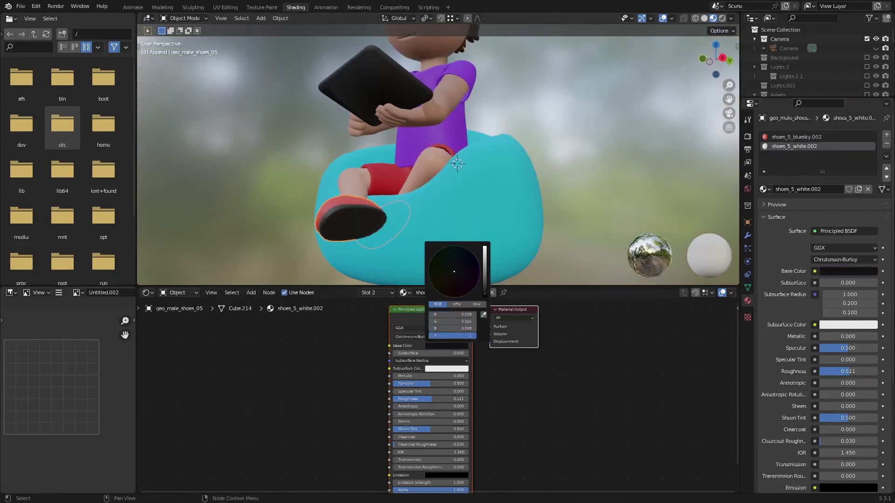
pyautogui.moveTo(516, 225); pyautogui.dragTo(573, 229, button='middle')
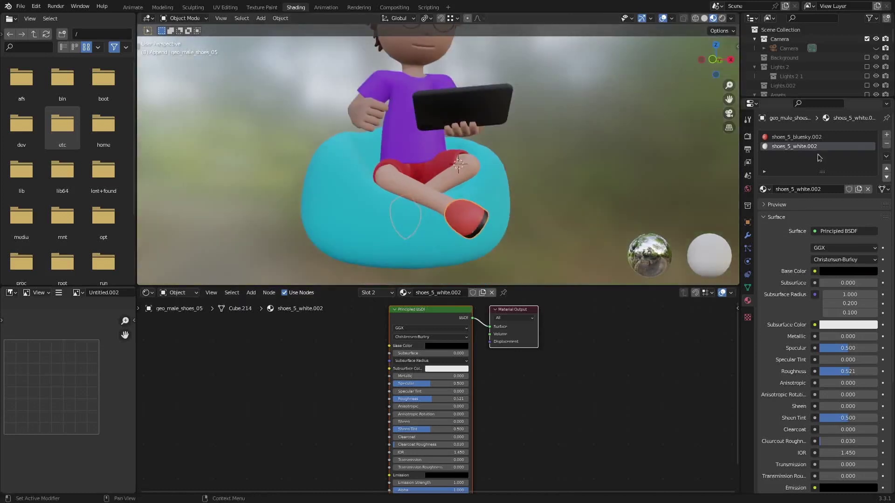
# Change the Base Color of the shoes_5_bluesky.002 material to bright green.
pyautogui.click(797, 137)
pyautogui.click(442, 346)
pyautogui.moveTo(452, 294); pyautogui.dragTo(435, 261)
pyautogui.scroll(-2, 511, 169)
pyautogui.moveTo(510, 168); pyautogui.dragTo(478, 202, button='middle')
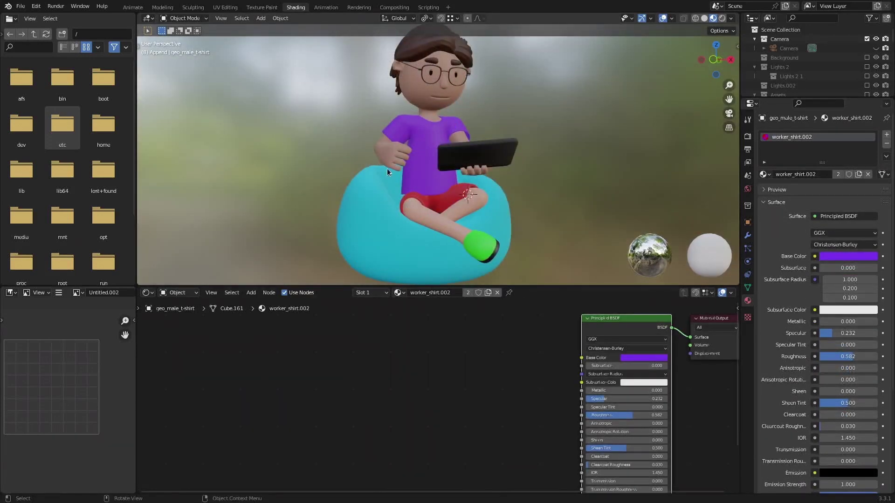
# Select the character's T-shirt and bring the worker_shirt.002 nodes into view with free space beside them.
pyautogui.click(417, 145)
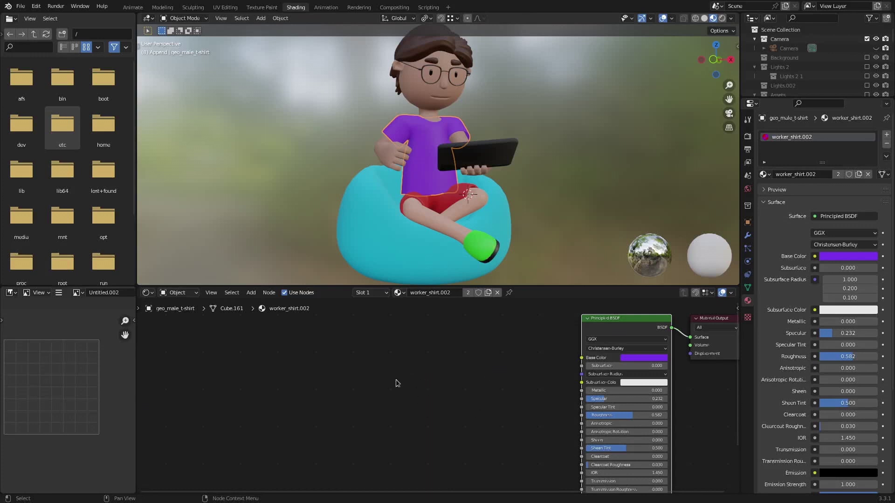
pyautogui.moveTo(529, 384); pyautogui.dragTo(467, 381, button='middle')
pyautogui.moveTo(407, 393); pyautogui.dragTo(430, 400, button='middle')
pyautogui.click(358, 366)
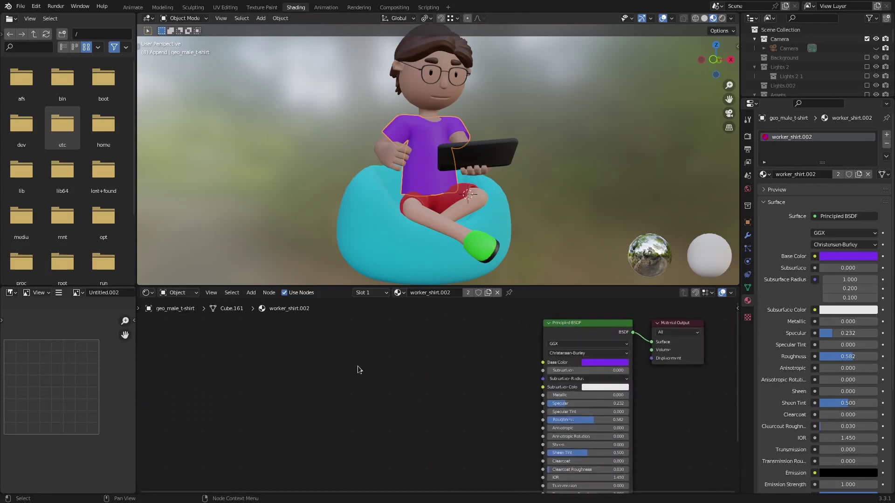
pyautogui.hotkey('shift', 'a')
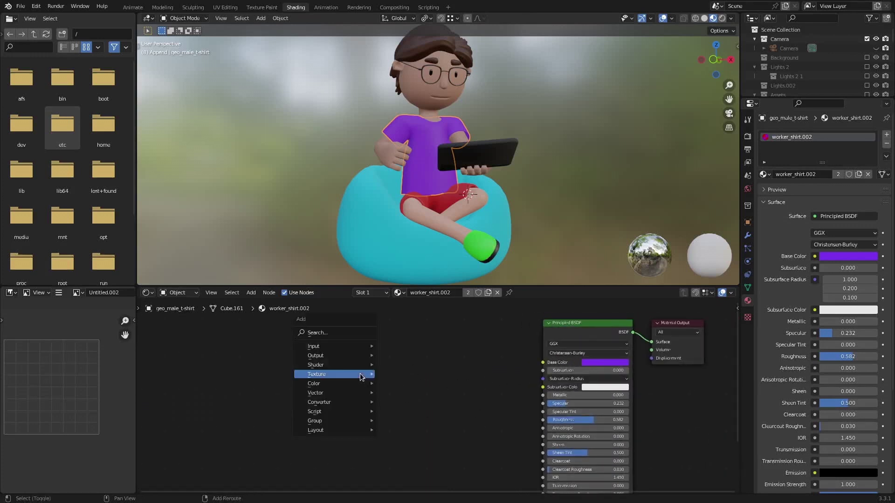
pyautogui.click(322, 335)
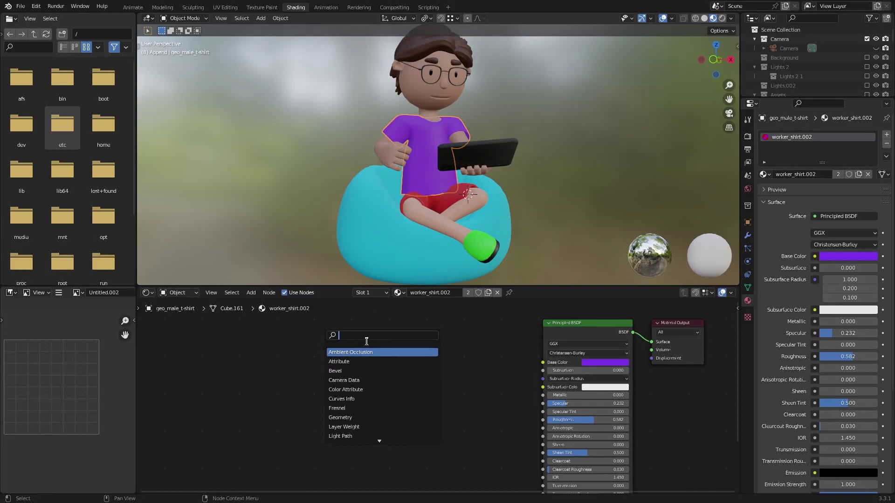
pyautogui.press('Escape')
# Add a Musgrave Texture node in the empty space before the T-shirt material's Principled BSDF.
pyautogui.hotkey('shift', 'a')
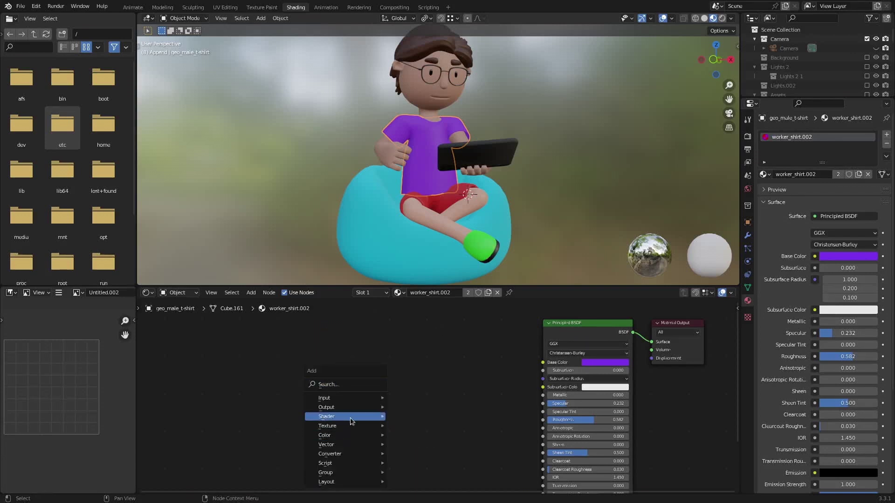
pyautogui.moveTo(358, 427)
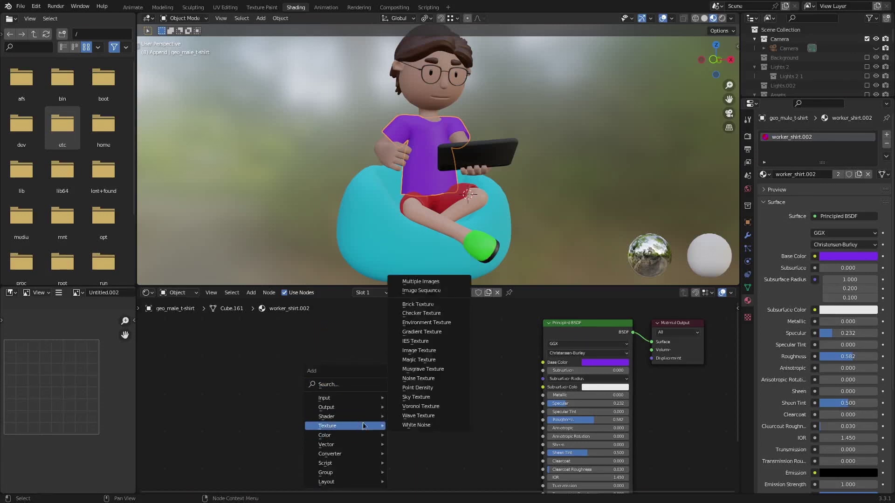
pyautogui.click(426, 370)
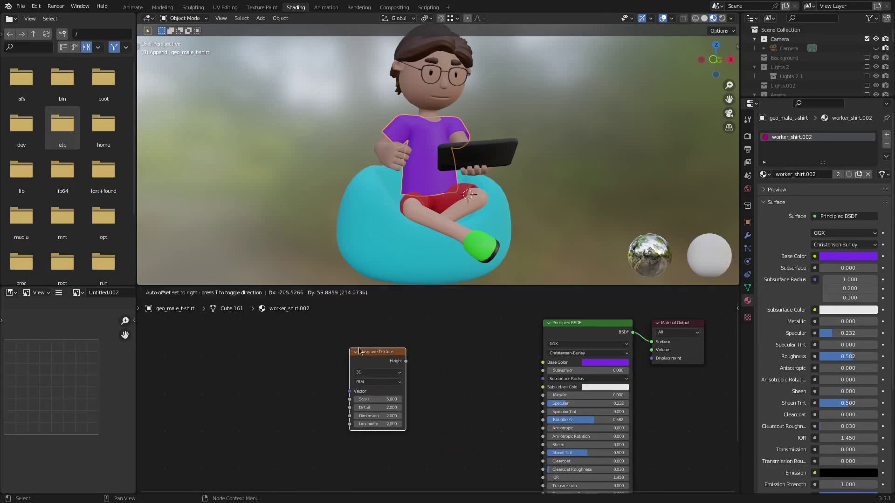
pyautogui.click(359, 351)
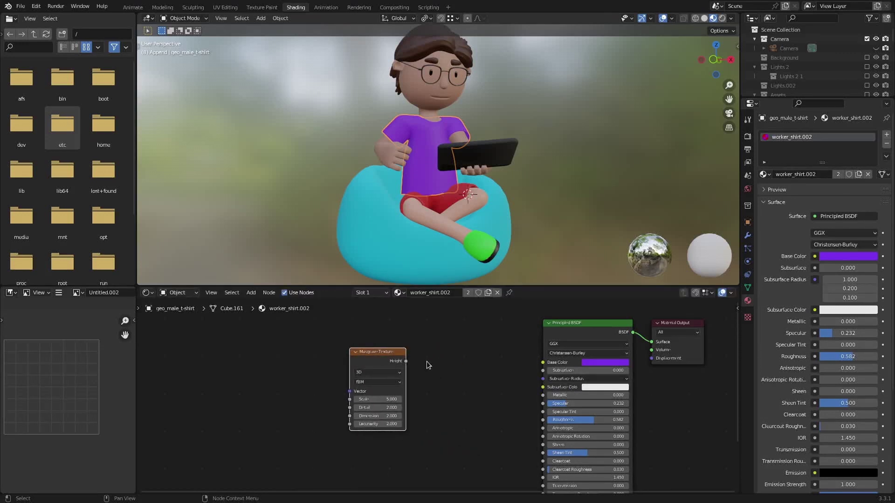
# Preview the Musgrave Texture directly on the T-shirt and set Scale to 16.370, Detail to 2.700, Dimension to 0.940 and Lacunarity to 0.750.
pyautogui.keyDown('ctrl'); pyautogui.keyDown('shift'); pyautogui.click(384, 359); pyautogui.keyUp('shift'); pyautogui.keyUp('ctrl')
pyautogui.scroll(2, 595, 151)
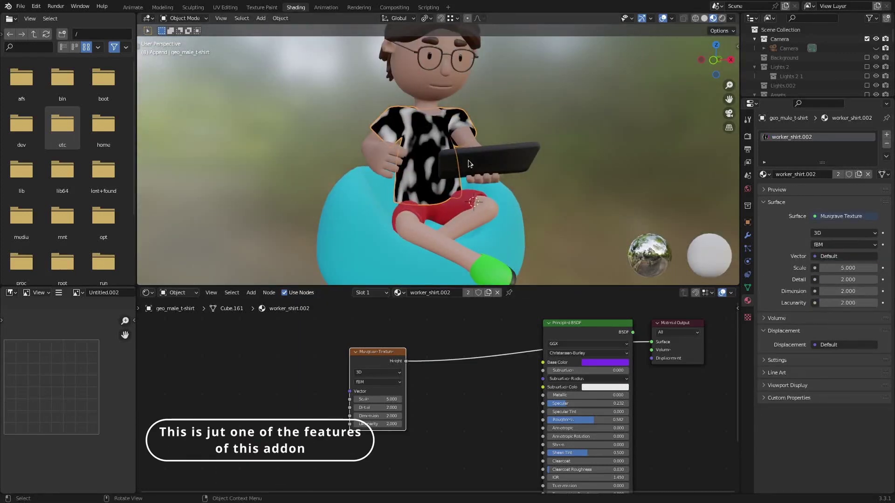
pyautogui.moveTo(496, 185)
pyautogui.mouseDown(button='middle')
pyautogui.moveTo(452, 193)
pyautogui.moveTo(500, 189)
pyautogui.mouseUp(button='middle')
pyautogui.scroll(2, 364, 423)
pyautogui.moveTo(368, 400); pyautogui.dragTo(350, 428)
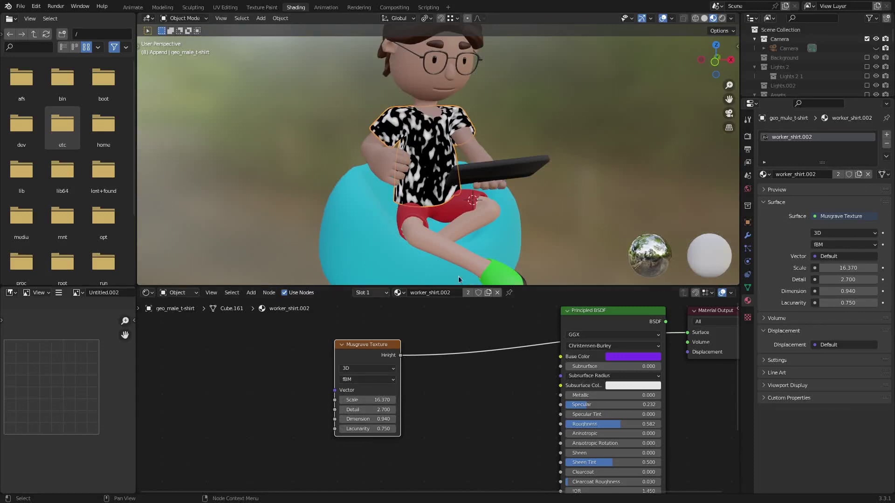
# Try the Ridged Multifractal and Hybrid Multifractal types on the Musgrave Texture node and restore fBM.
pyautogui.click(366, 379)
pyautogui.click(368, 380)
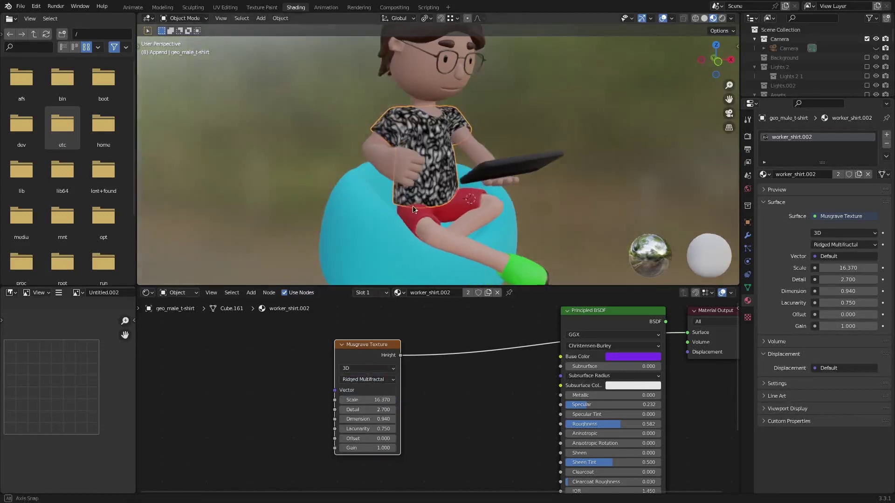
pyautogui.click(381, 380)
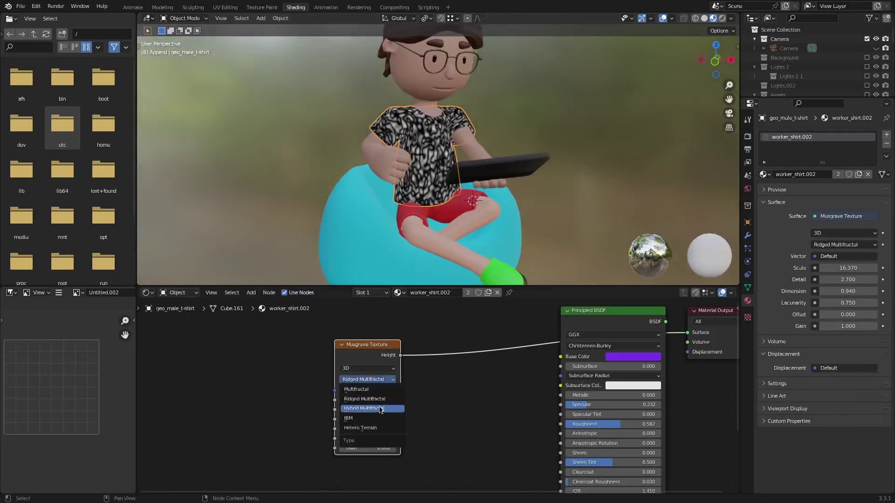
pyautogui.click(373, 409)
pyautogui.moveTo(414, 245); pyautogui.dragTo(428, 245, button='middle')
pyautogui.click(380, 380)
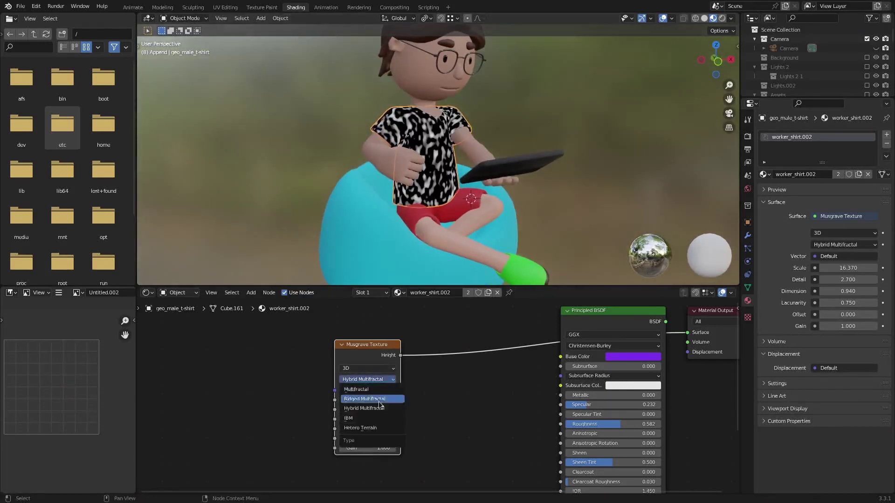
pyautogui.click(373, 418)
# Try the Hetero Terrain and Multifractal types on the Musgrave Texture node and return it to fBM.
pyautogui.click(368, 379)
pyautogui.click(371, 429)
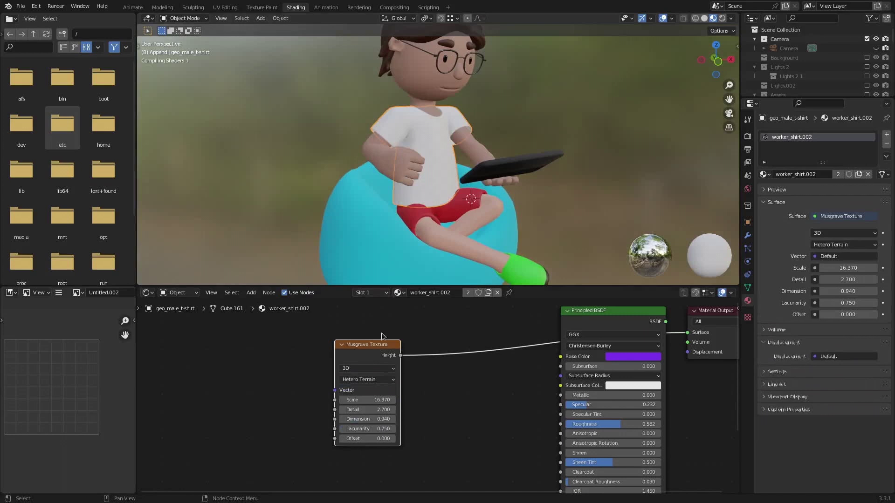
pyautogui.moveTo(401, 208); pyautogui.dragTo(383, 211, button='middle')
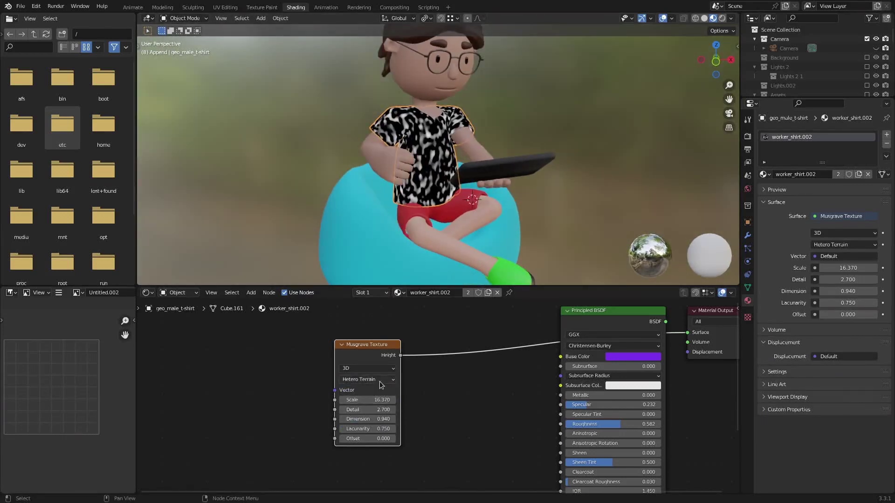
pyautogui.click(380, 381)
pyautogui.click(377, 389)
pyautogui.click(379, 378)
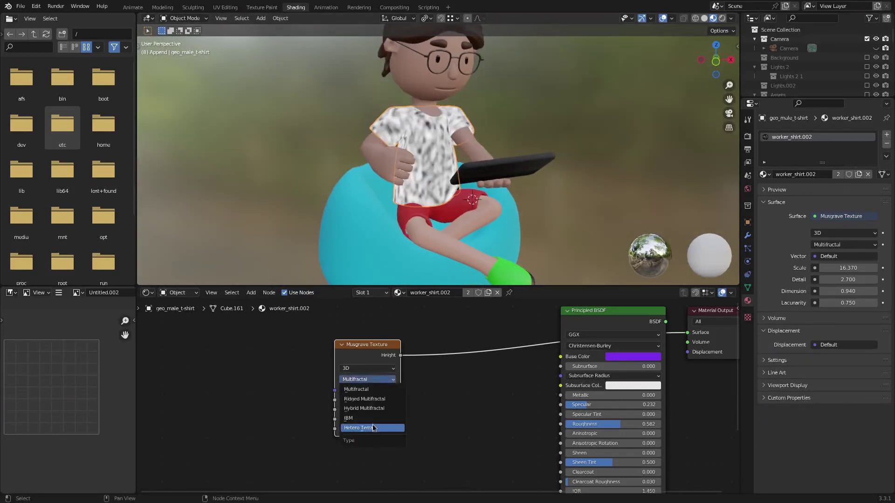
pyautogui.click(378, 415)
# Try the 1D option on the Musgrave Texture node and set its dimensions to 4D.
pyautogui.click(373, 367)
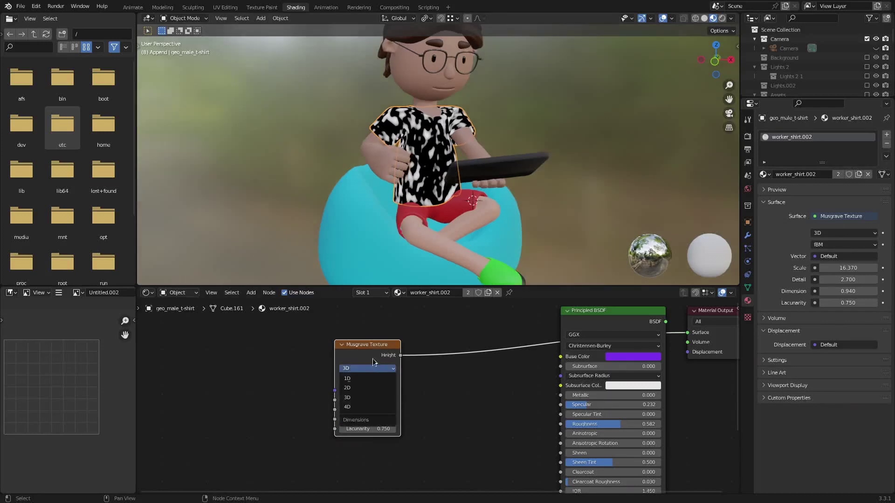
pyautogui.click(364, 379)
pyautogui.moveTo(445, 163); pyautogui.dragTo(465, 164, button='middle')
pyautogui.click(371, 369)
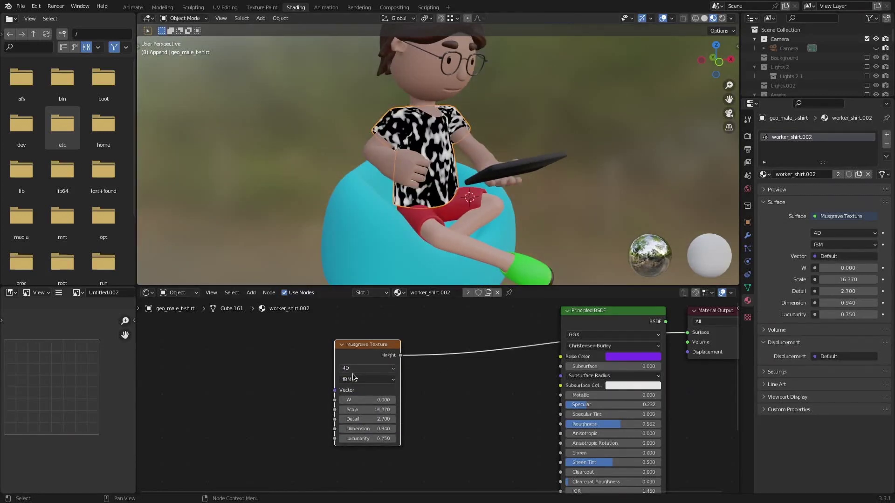
# Set the W value of the Musgrave Texture node to 16.440.
pyautogui.moveTo(353, 373); pyautogui.dragTo(341, 371, button='middle')
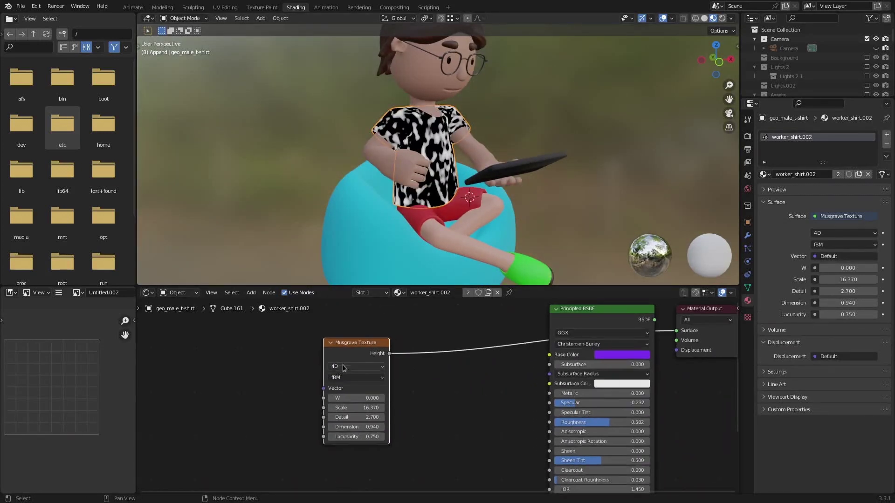
pyautogui.moveTo(396, 220); pyautogui.dragTo(418, 220, button='middle')
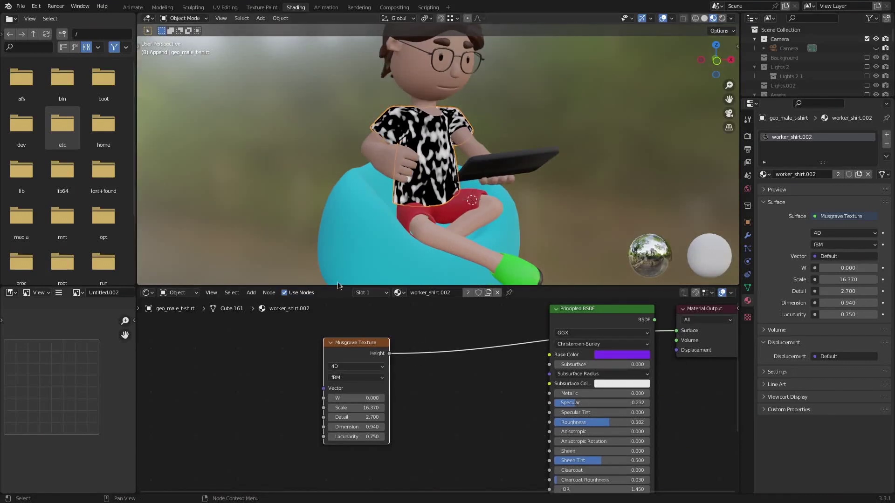
pyautogui.moveTo(349, 224); pyautogui.dragTo(339, 228, button='middle')
pyautogui.moveTo(355, 394); pyautogui.dragTo(441, 396)
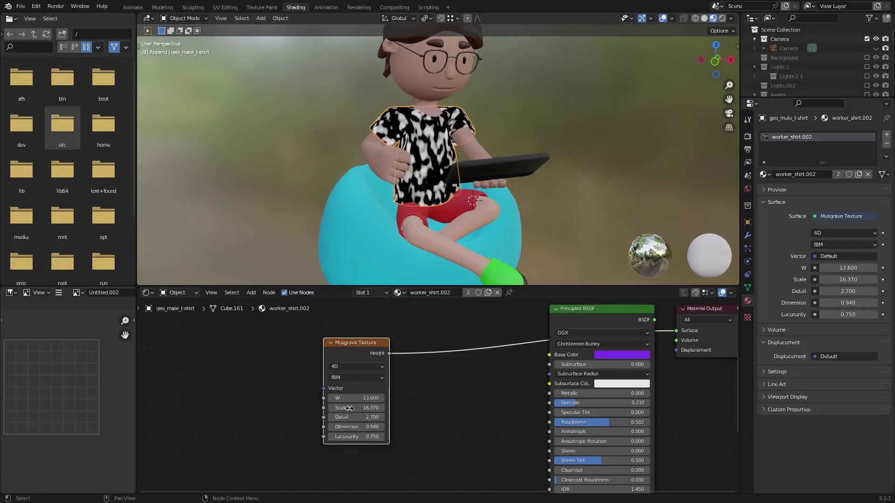
pyautogui.moveTo(354, 398); pyautogui.dragTo(401, 393)
# Reconnect the Principled BSDF to the Material Output and move the Musgrave Texture node farther from it to make room.
pyautogui.scroll(-2, 503, 338)
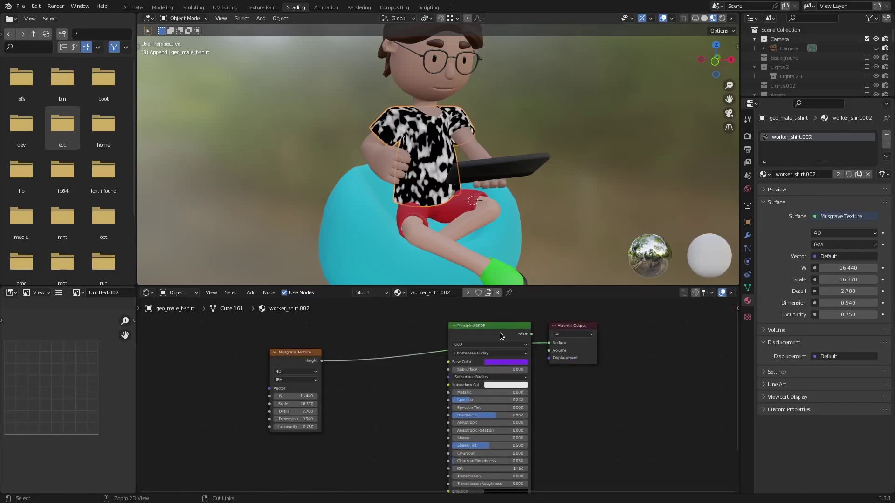
pyautogui.keyDown('ctrl'); pyautogui.keyDown('shift'); pyautogui.click(491, 325); pyautogui.keyUp('shift'); pyautogui.keyUp('ctrl')
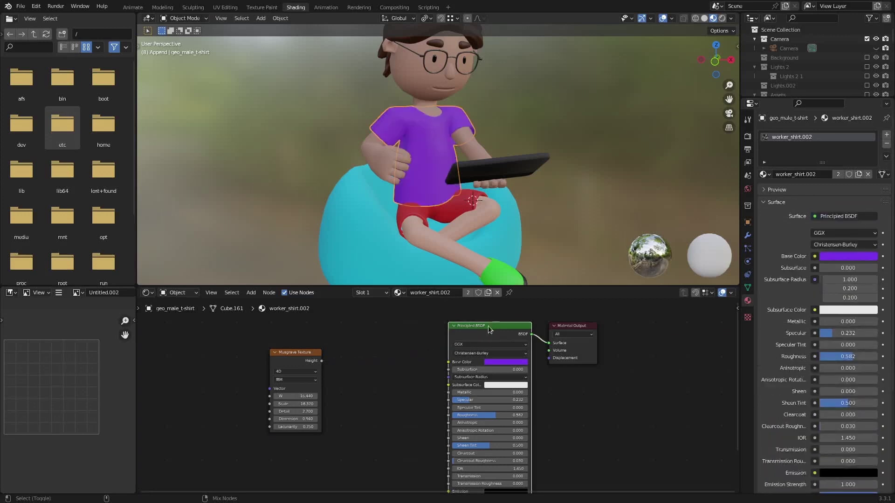
pyautogui.moveTo(344, 375); pyautogui.dragTo(386, 366, button='middle')
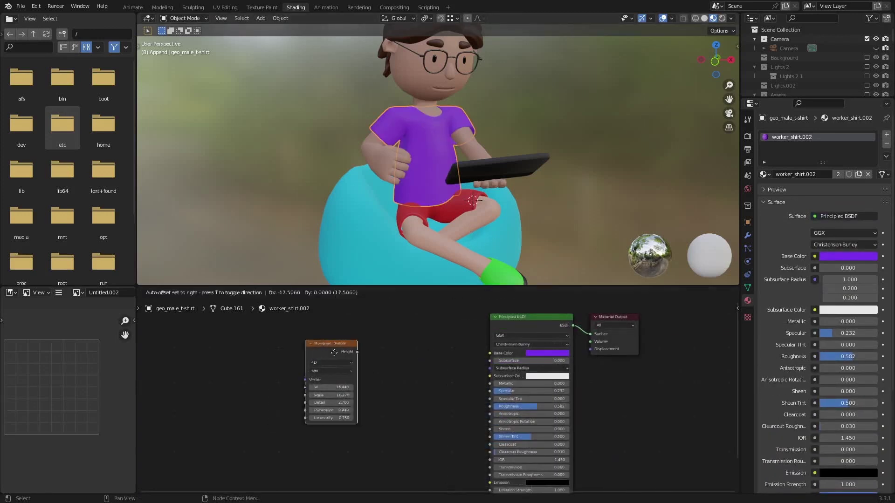
pyautogui.moveTo(338, 359); pyautogui.dragTo(280, 358)
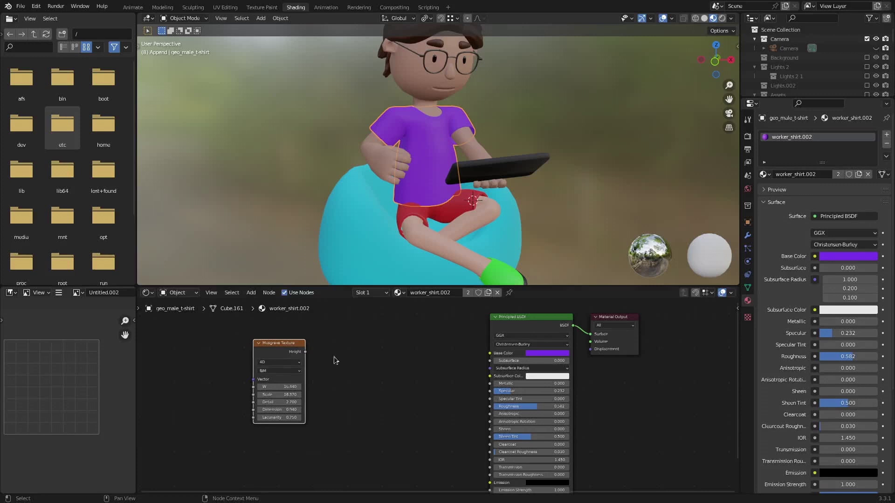
# Add a MixRGB node, linking the Musgrave Height to its Fac and its Color to the Principled BSDF's Base Color.
pyautogui.hotkey('shift', 'a')
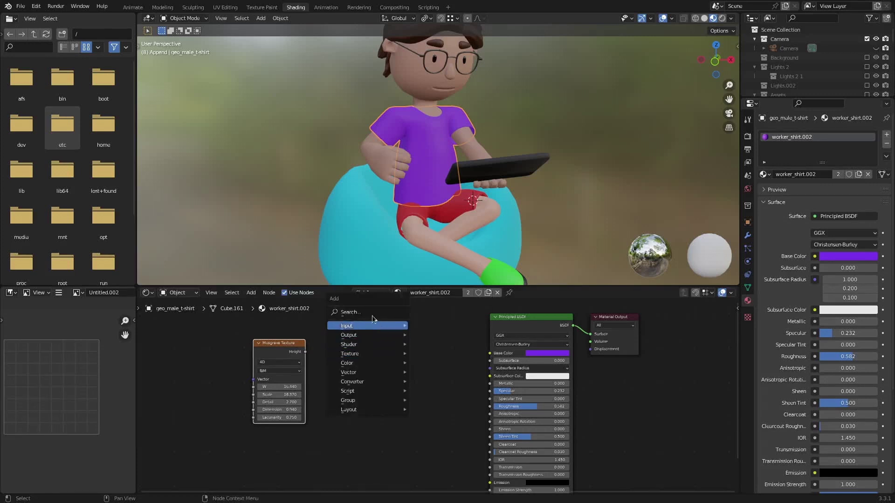
pyautogui.write('smix')
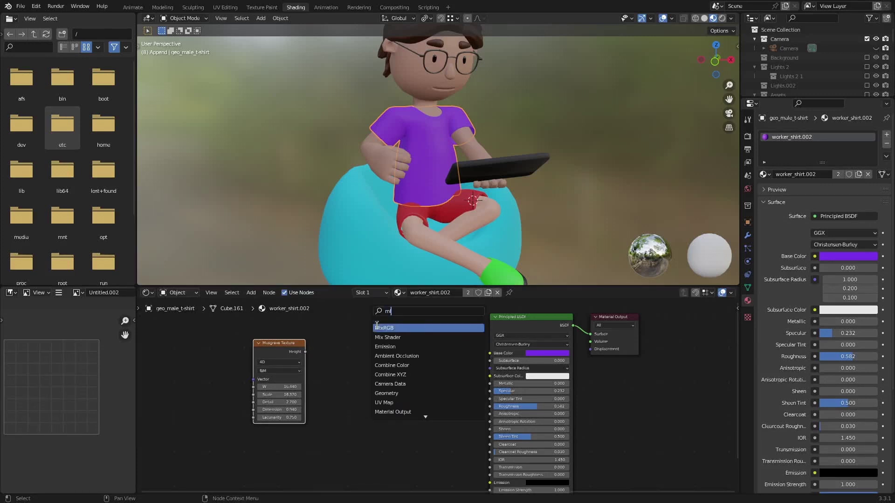
pyautogui.press('Return')
pyautogui.click(388, 345)
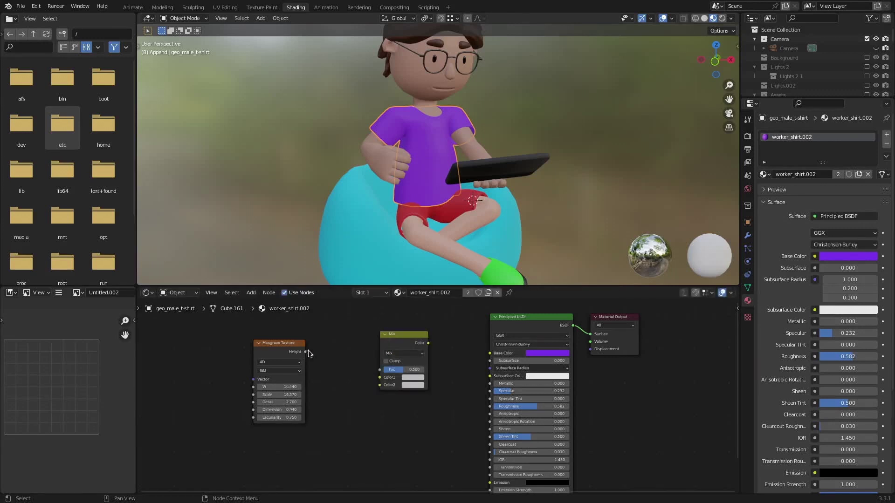
pyautogui.moveTo(305, 352); pyautogui.dragTo(379, 367)
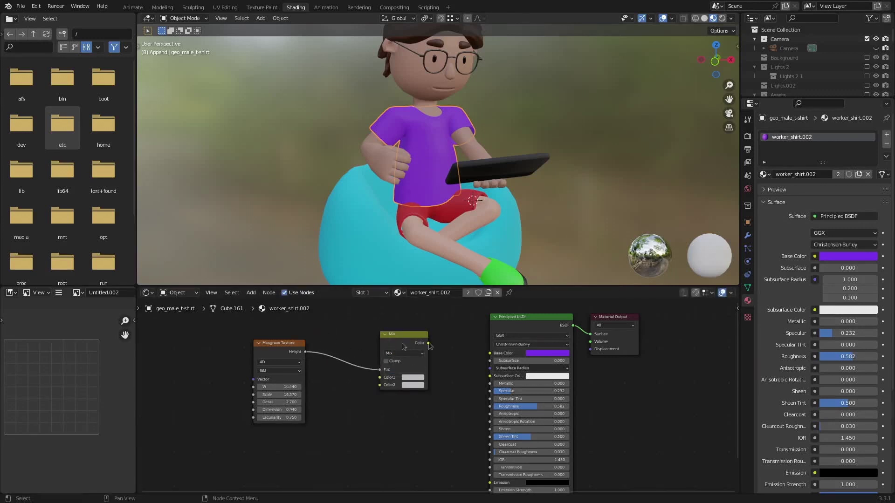
pyautogui.moveTo(428, 343); pyautogui.dragTo(490, 353)
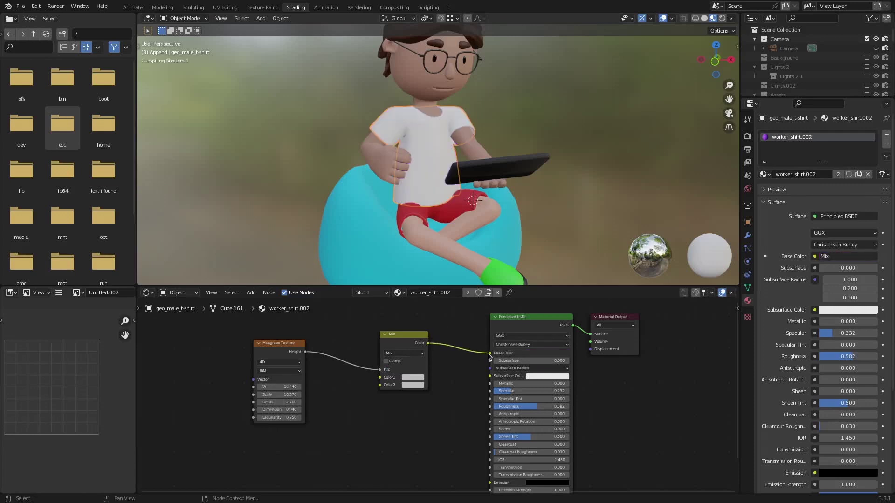
# Set the Mix node's Color1 to purple and Color2 to a very dark navy blue.
pyautogui.scroll(1, 432, 186)
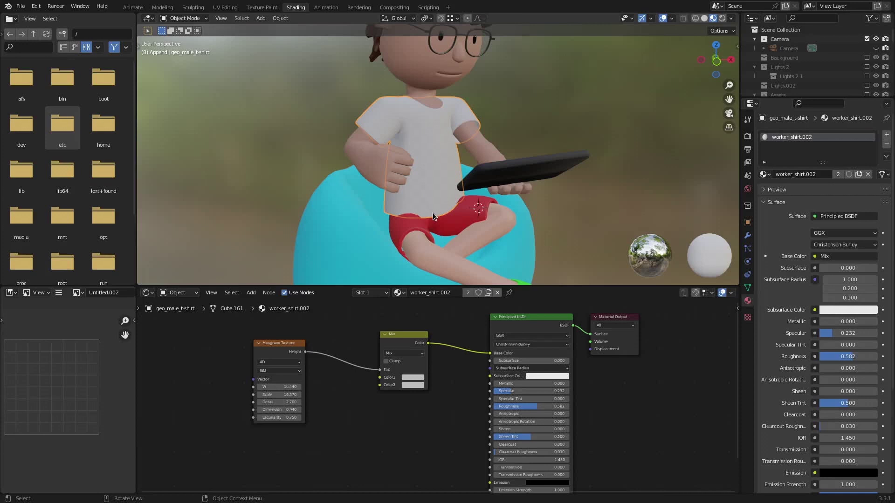
pyautogui.scroll(4, 418, 366)
pyautogui.moveTo(419, 366); pyautogui.dragTo(489, 420, button='middle')
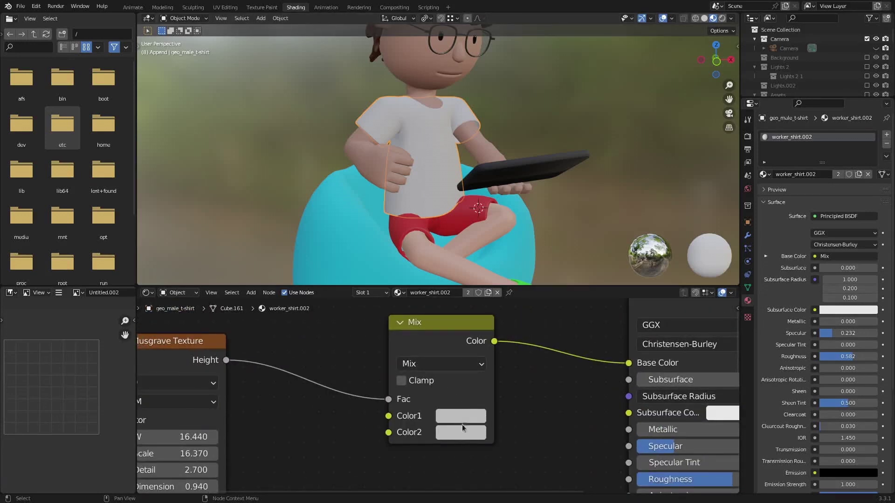
pyautogui.click(467, 413)
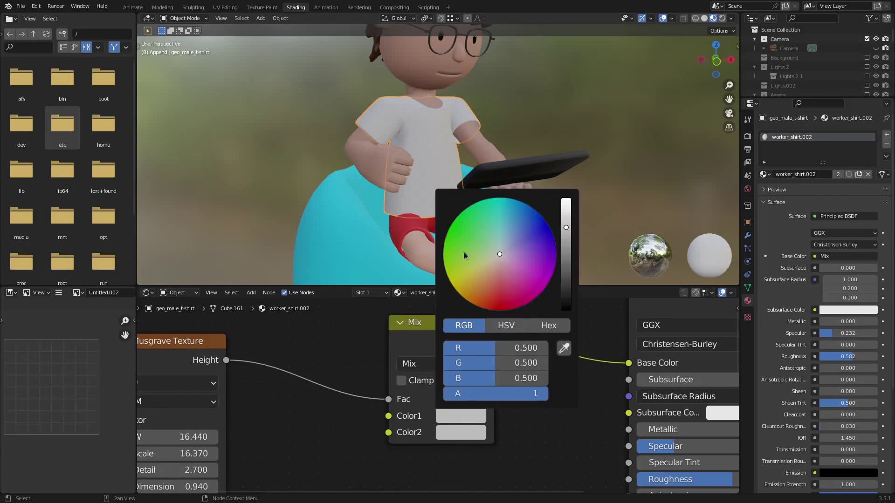
pyautogui.moveTo(502, 242); pyautogui.dragTo(467, 210)
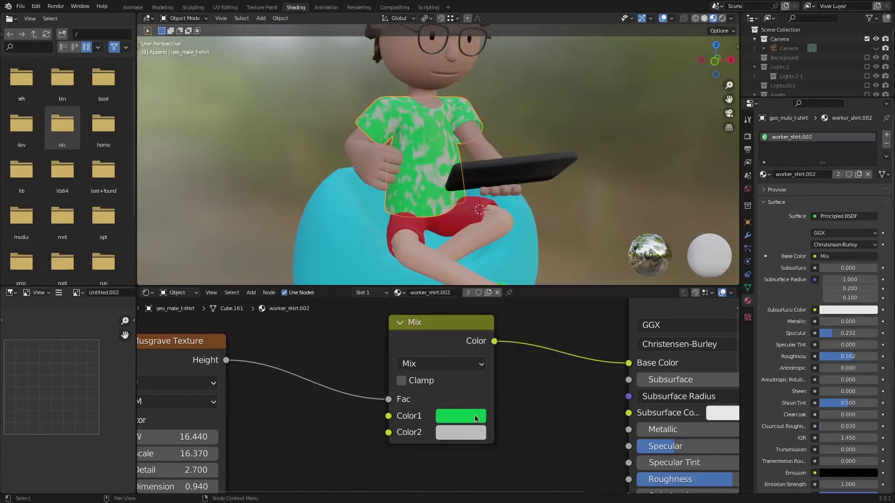
pyautogui.click(475, 415)
pyautogui.click(534, 270)
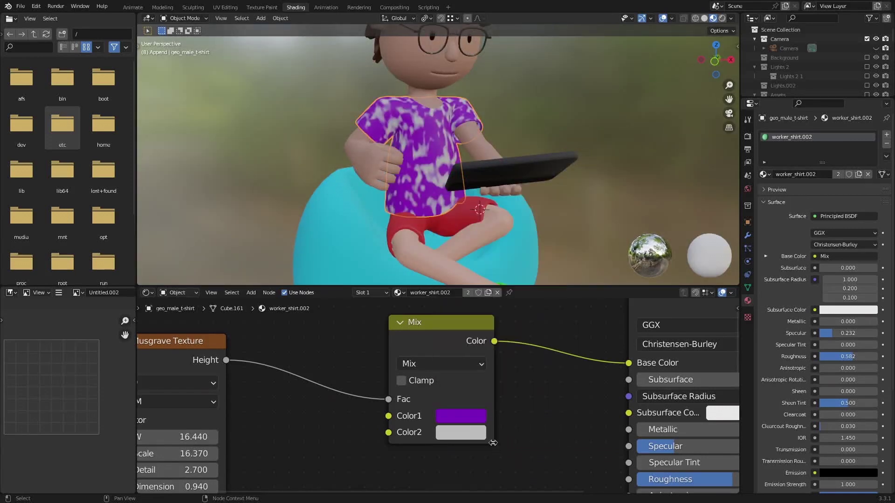
pyautogui.click(460, 432)
pyautogui.moveTo(523, 311); pyautogui.dragTo(565, 313)
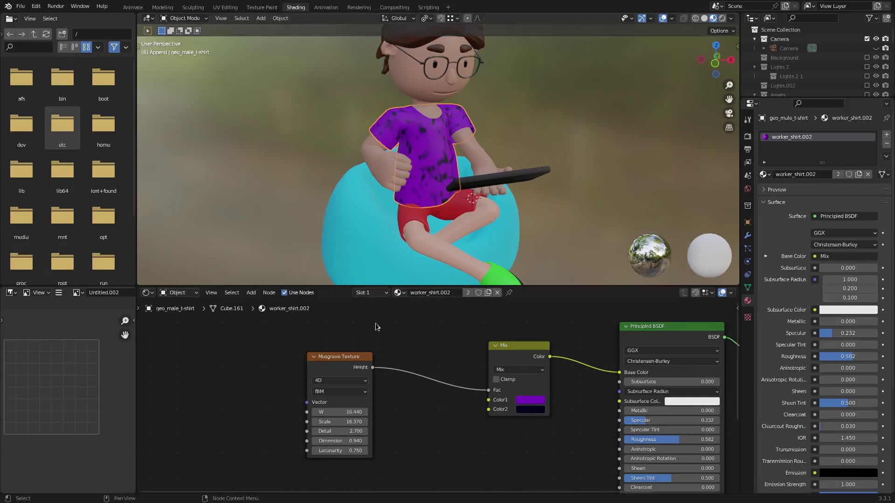
# Insert a ColorRamp node on the link between the Musgrave Texture and the Mix node's Fac.
pyautogui.moveTo(348, 362); pyautogui.dragTo(244, 354)
pyautogui.hotkey('shift', 'a')
pyautogui.press('s')
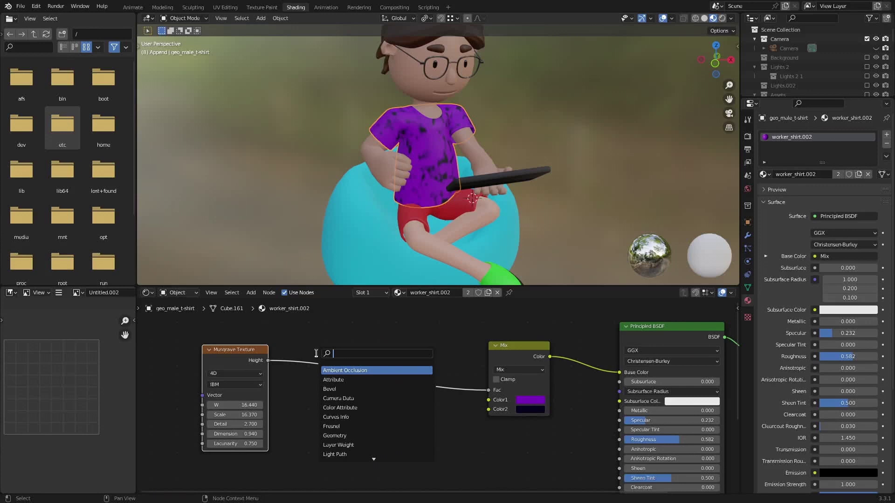
pyautogui.write('color')
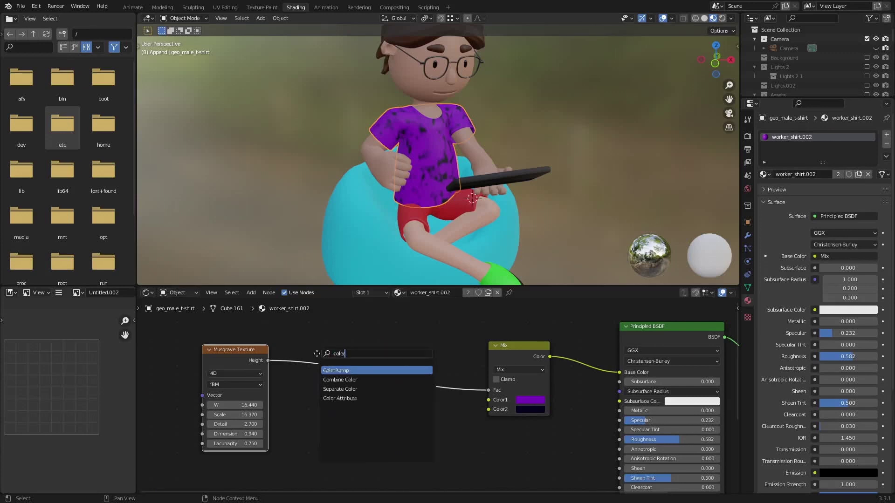
pyautogui.press('Return')
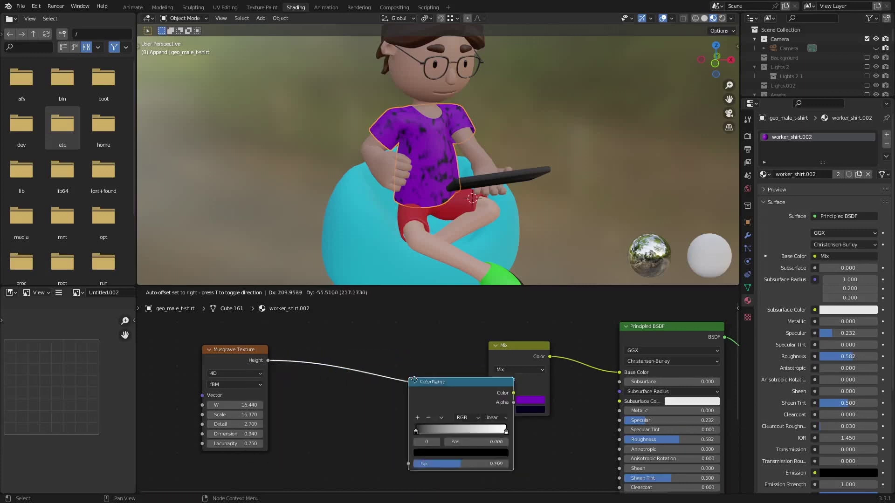
pyautogui.click(343, 332)
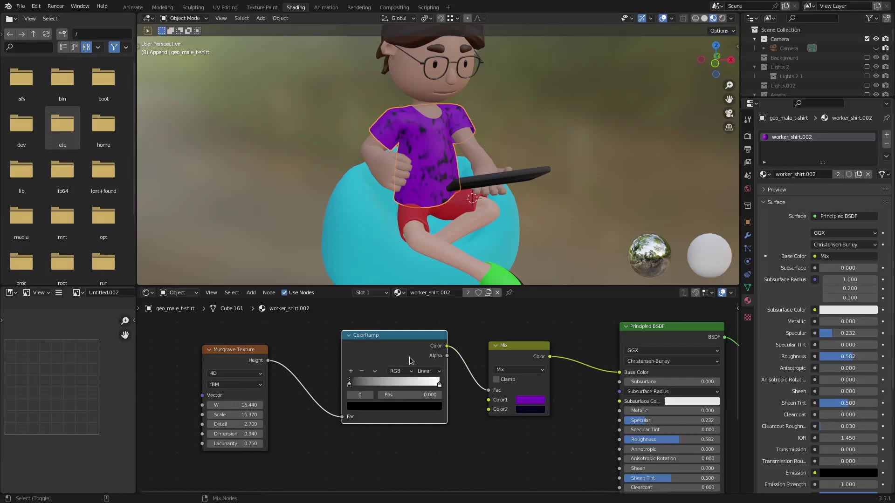
# Preview the ColorRamp directly on the T-shirt and move its stops inward, with the white one at 0.718.
pyautogui.keyDown('ctrl'); pyautogui.keyDown('shift'); pyautogui.click(409, 357); pyautogui.keyUp('shift'); pyautogui.keyUp('ctrl')
pyautogui.scroll(1, 326, 384)
pyautogui.press('g')
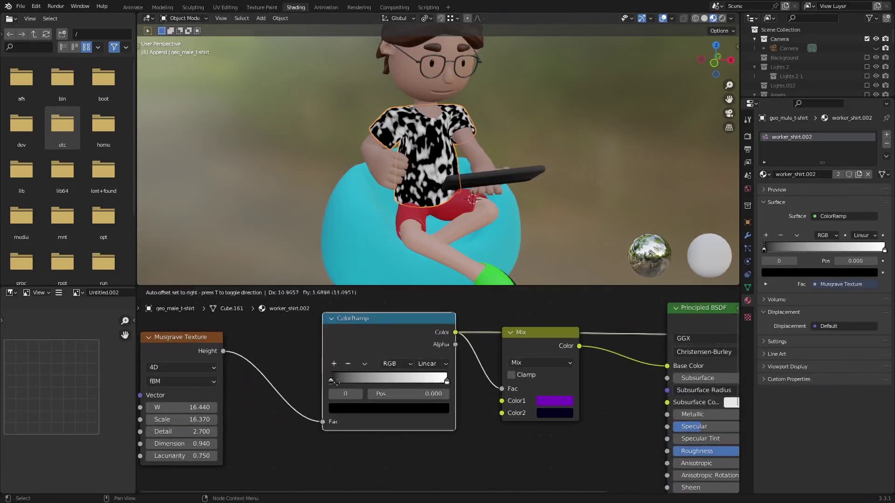
pyautogui.click(329, 388)
pyautogui.moveTo(326, 383); pyautogui.dragTo(359, 381)
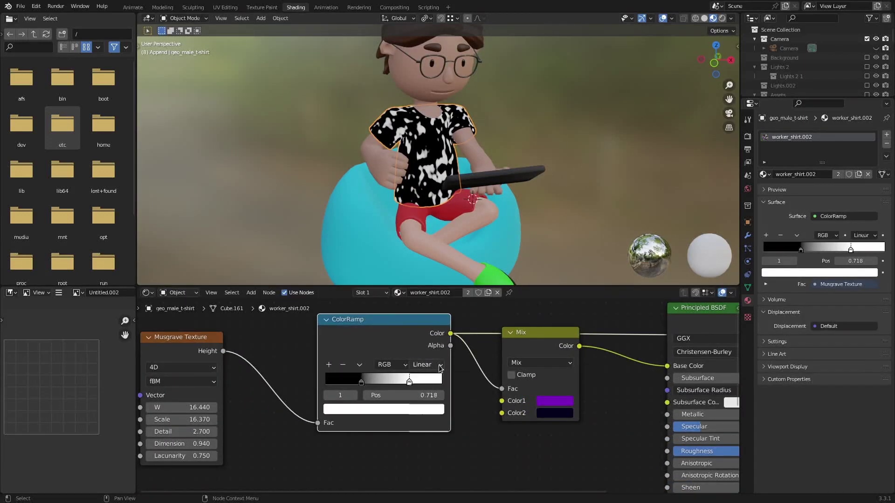
# Try B-Spline interpolation on the ColorRamp with the black stop at 0.359 and the white stop at the end, and restore Linear.
pyautogui.click(439, 368)
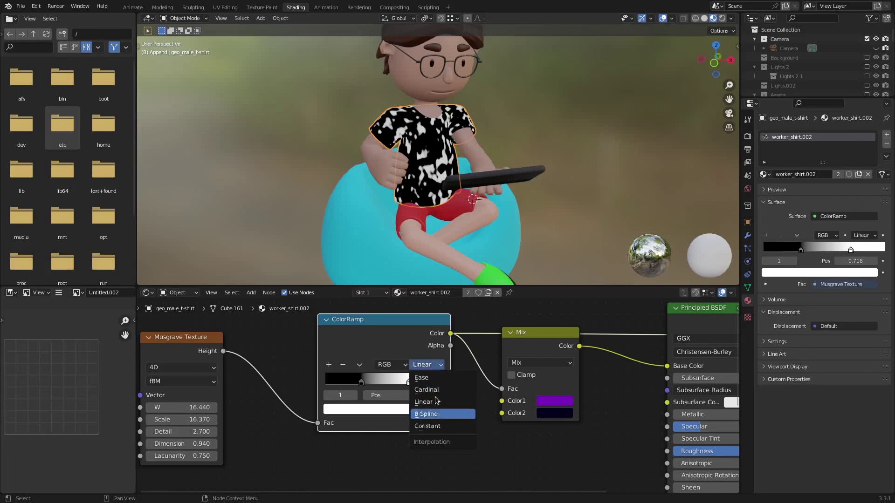
pyautogui.click(437, 404)
pyautogui.moveTo(411, 380); pyautogui.dragTo(442, 381)
pyautogui.moveTo(361, 382)
pyautogui.mouseDown()
pyautogui.moveTo(329, 387)
pyautogui.moveTo(368, 385)
pyautogui.mouseUp()
pyautogui.scroll(8, 426, 176)
pyautogui.moveTo(413, 191); pyautogui.dragTo(425, 176, button='middle')
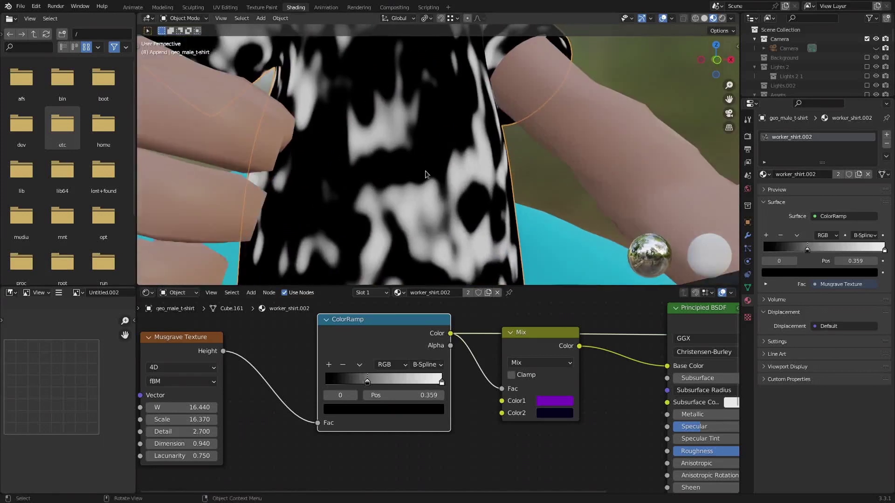
pyautogui.click(433, 366)
pyautogui.click(426, 391)
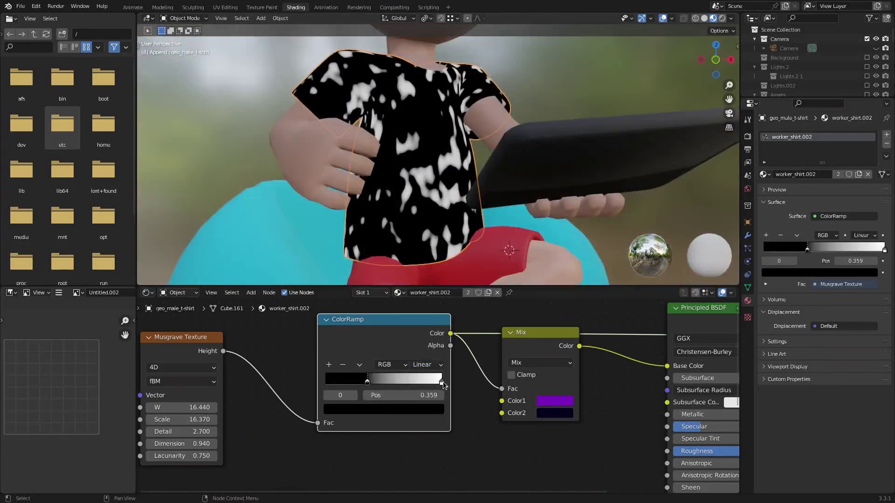
# Place the ColorRamp's black stop at 0.386 with the white stop close beside it, and preview the Mix node on the T-shirt.
pyautogui.moveTo(441, 382); pyautogui.dragTo(370, 383)
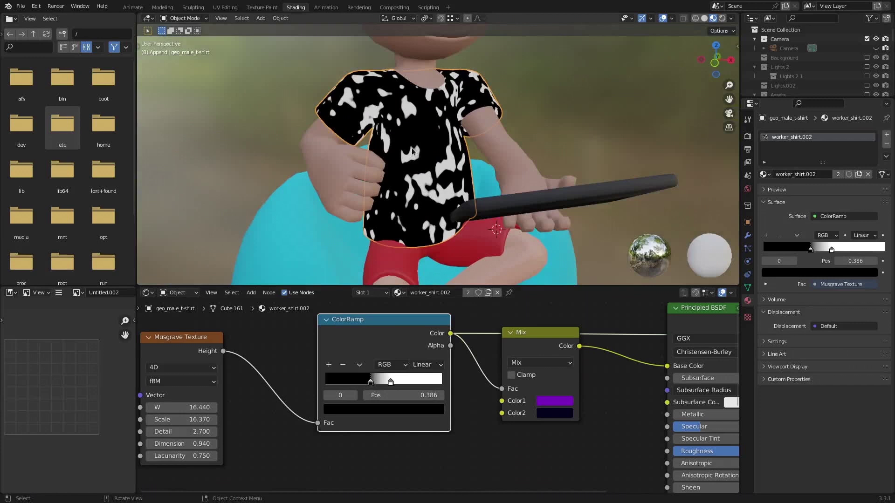
pyautogui.scroll(1, 412, 151)
pyautogui.moveTo(489, 427); pyautogui.dragTo(456, 429, button='middle')
pyautogui.scroll(-3, 456, 429)
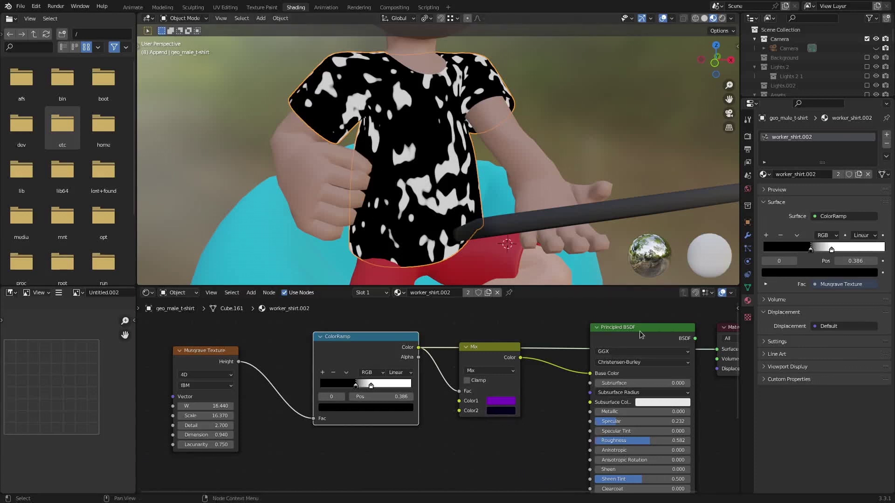
pyautogui.keyDown('ctrl'); pyautogui.keyDown('shift'); pyautogui.click(483, 371); pyautogui.keyUp('shift'); pyautogui.keyUp('ctrl')
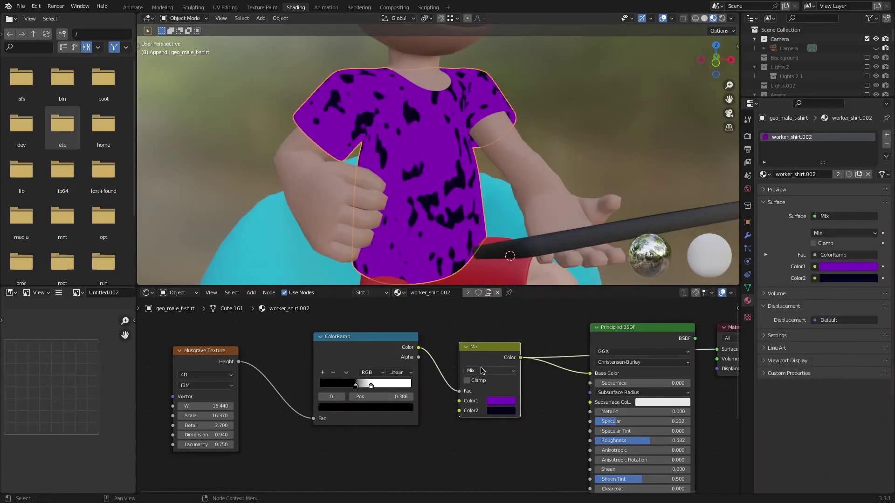
# Try flipping the color ramp to swap the T-shirt's pattern colors and undo the flip.
pyautogui.click(347, 373)
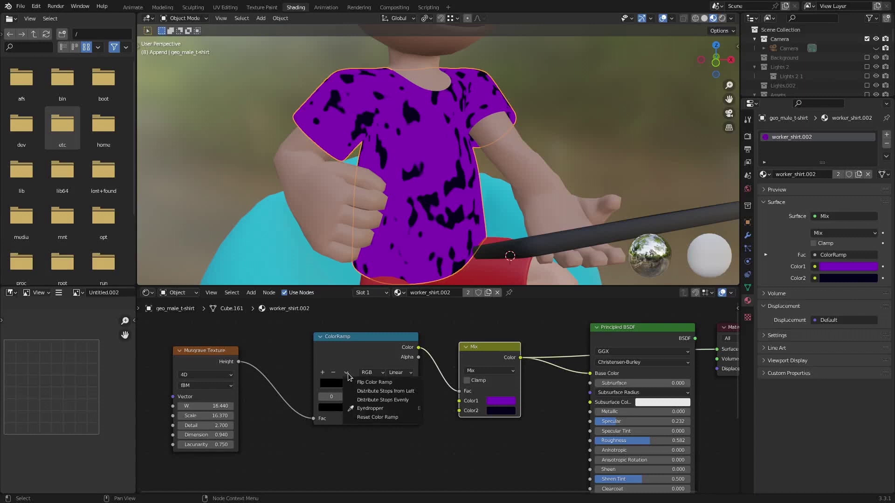
pyautogui.click(382, 384)
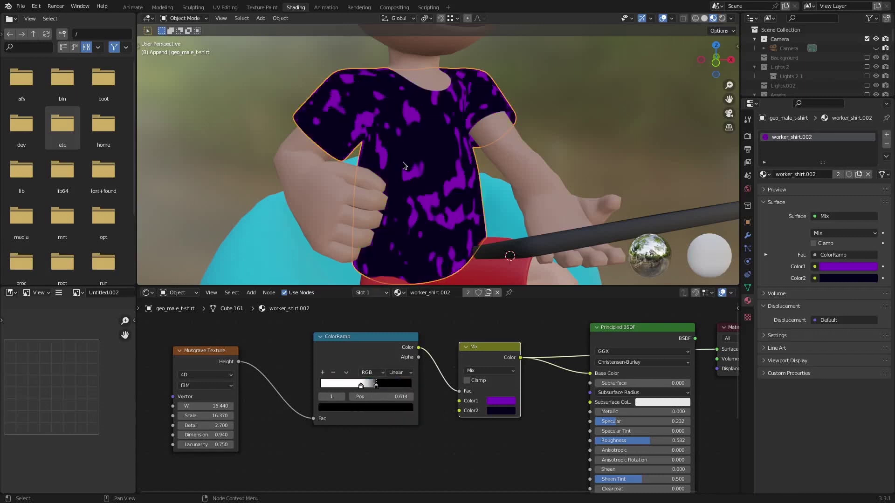
pyautogui.moveTo(402, 162); pyautogui.dragTo(421, 163, button='middle')
pyautogui.hotkey('ctrl', 'z')
pyautogui.hotkey('ctrl', 'z')
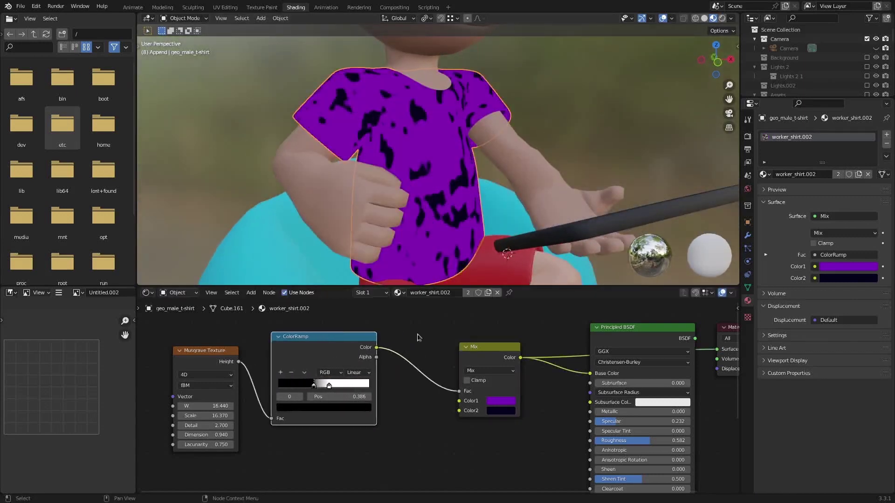
# Insert an Invert node on the link between the ColorRamp's Color output and the Mix node's Fac.
pyautogui.hotkey('shift', 'a')
pyautogui.click(418, 334)
pyautogui.write('inv')
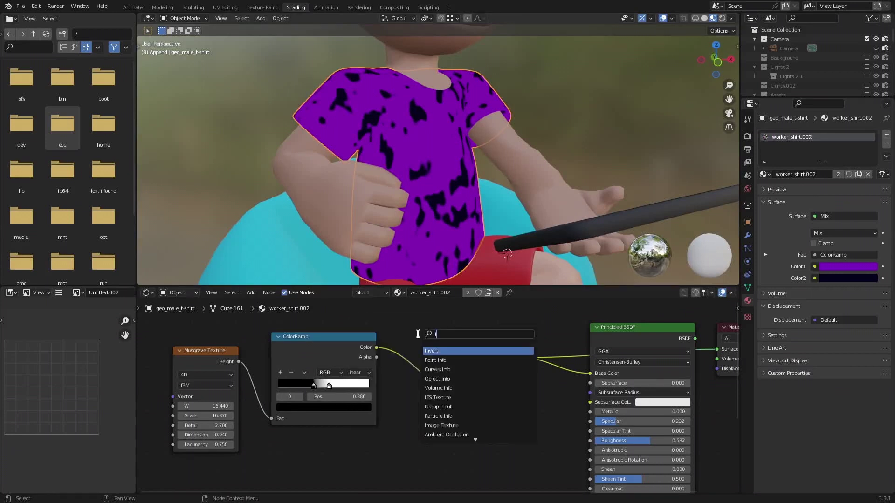
pyautogui.press('Return')
pyautogui.click(406, 342)
pyautogui.moveTo(455, 226); pyautogui.dragTo(433, 228, button='middle')
pyautogui.scroll(-2, 435, 222)
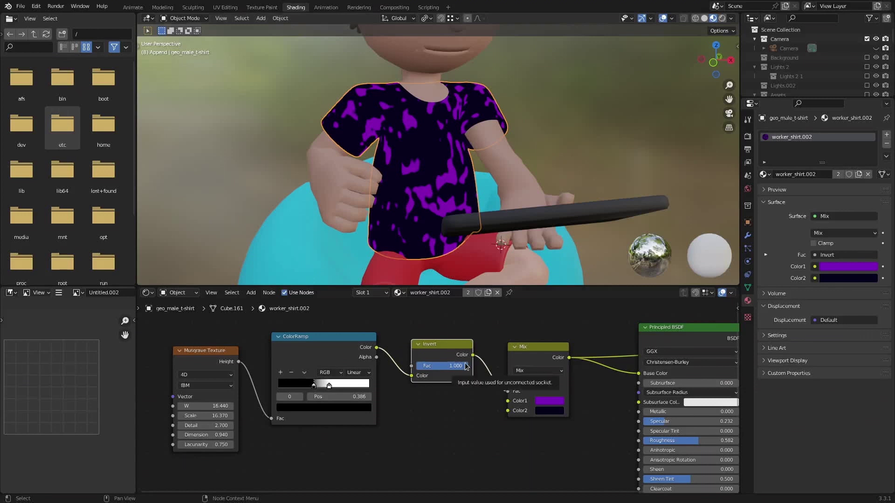
# Set the Mix node's Color2 to pure black and spread the ColorRamp's black and white stops to 0.045 and 0.945.
pyautogui.moveTo(487, 344); pyautogui.dragTo(457, 345, button='middle')
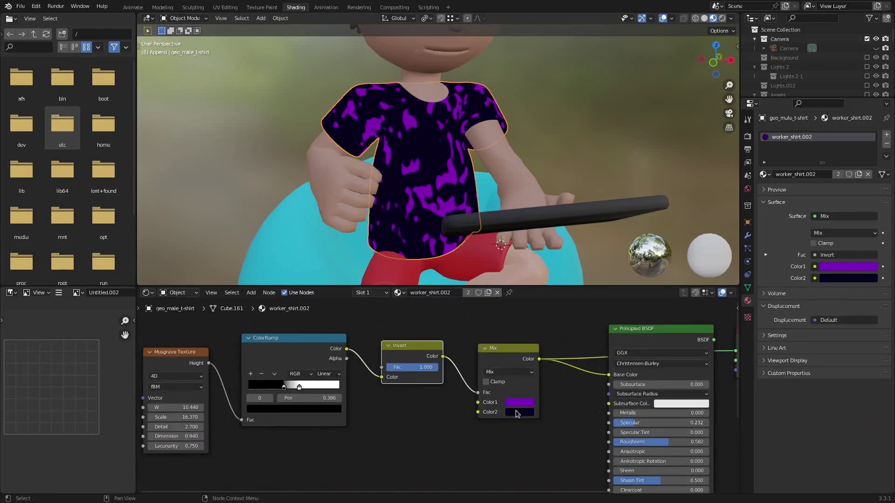
pyautogui.click(520, 411)
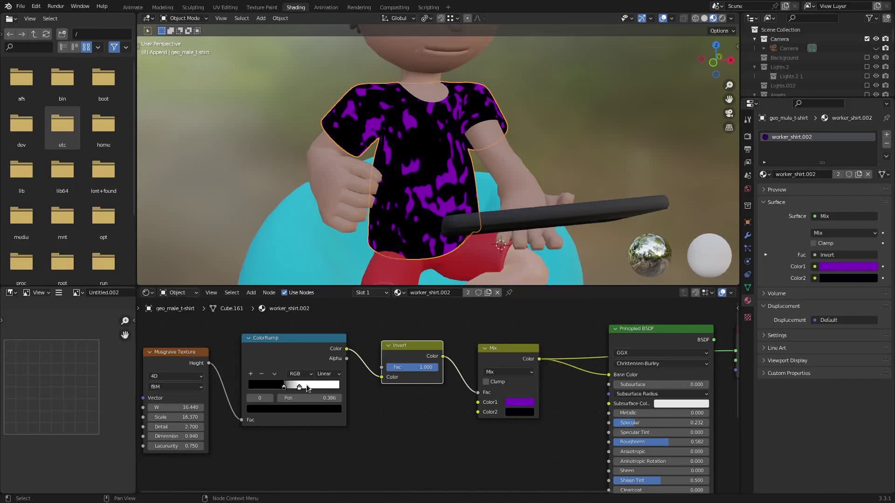
pyautogui.moveTo(299, 387); pyautogui.dragTo(261, 393)
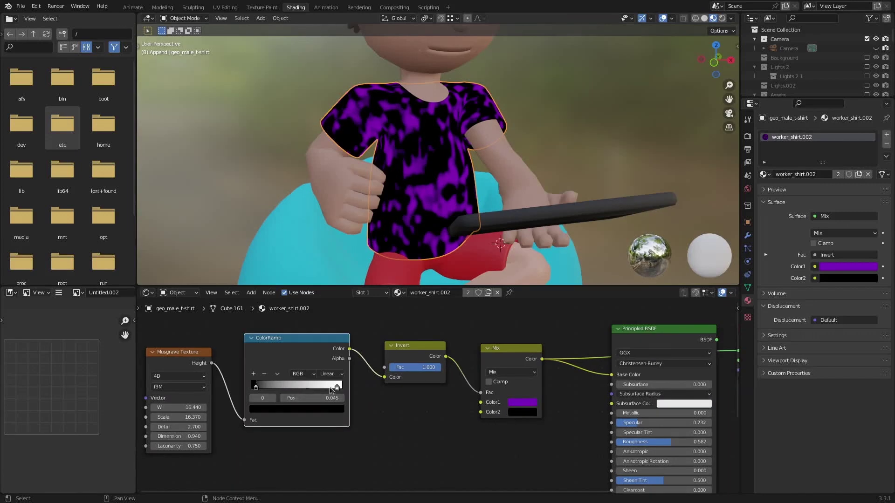
# Try coloring the ColorRamp's white stop bright green and undo the color change.
pyautogui.click(337, 387)
pyautogui.click(333, 408)
pyautogui.moveTo(302, 298); pyautogui.dragTo(265, 289)
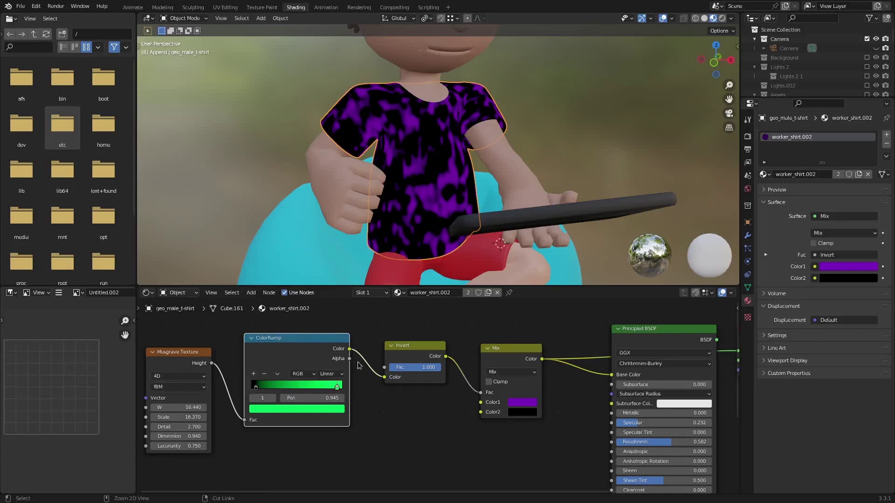
pyautogui.hotkey('ctrl', 'z')
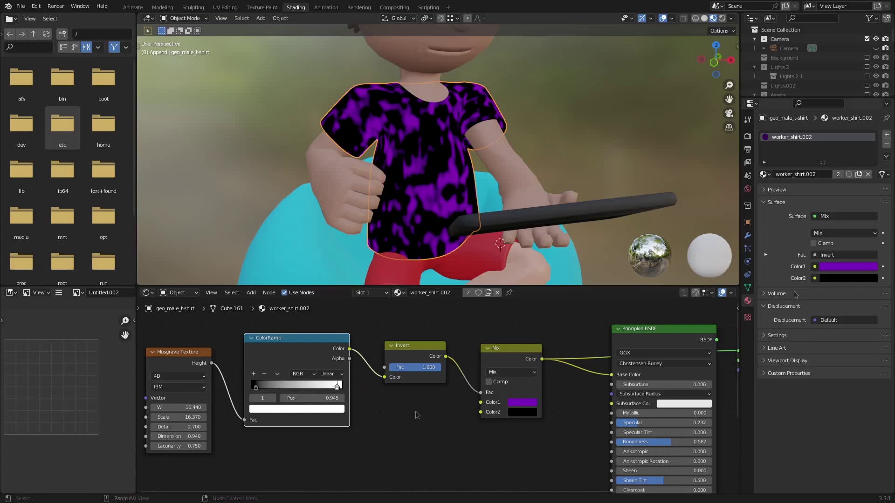
# Preview the Principled BSDF on the T-shirt and inspect the purple and black pattern from several angles.
pyautogui.keyDown('ctrl'); pyautogui.keyDown('shift'); pyautogui.click(676, 337); pyautogui.keyUp('shift'); pyautogui.keyUp('ctrl')
pyautogui.scroll(-3, 475, 210)
pyautogui.moveTo(474, 209); pyautogui.dragTo(432, 205, button='middle')
pyautogui.scroll(3, 432, 205)
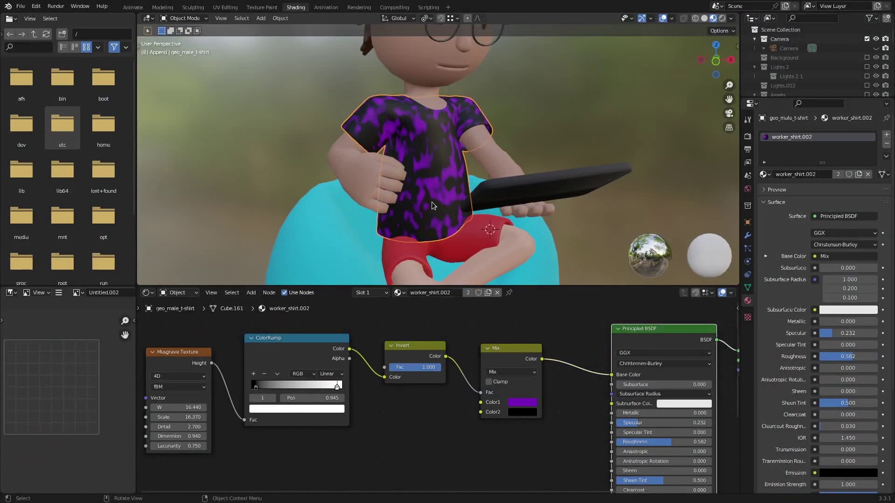
pyautogui.scroll(4, 436, 221)
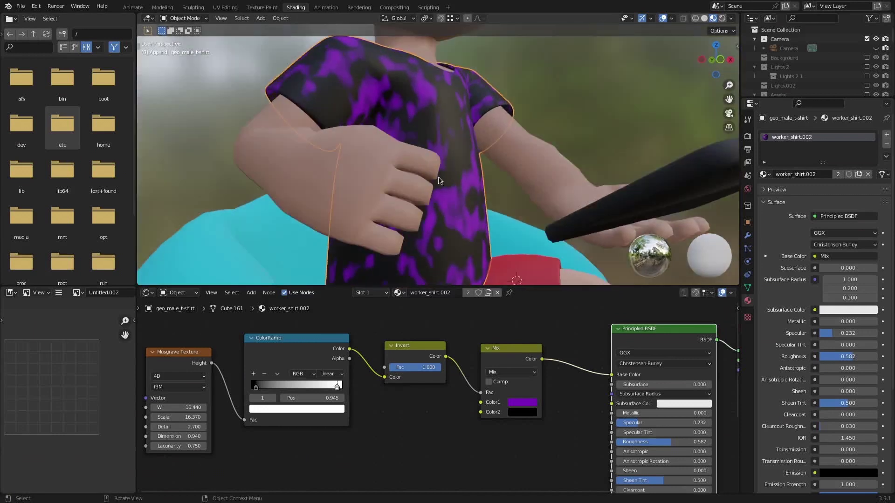
pyautogui.scroll(-2, 481, 142)
pyautogui.scroll(-4, 451, 437)
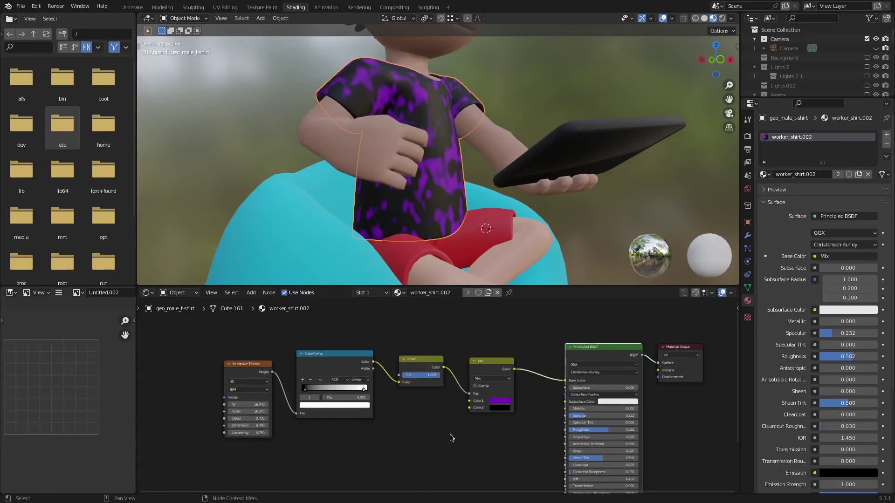
# Add a Noise Texture node in the empty space below the Mix node and preview it on the T-shirt.
pyautogui.scroll(2, 457, 381)
pyautogui.moveTo(468, 452); pyautogui.dragTo(435, 377, button='middle')
pyautogui.scroll(5, 435, 376)
pyautogui.hotkey('shift', 'a')
pyautogui.write('s')
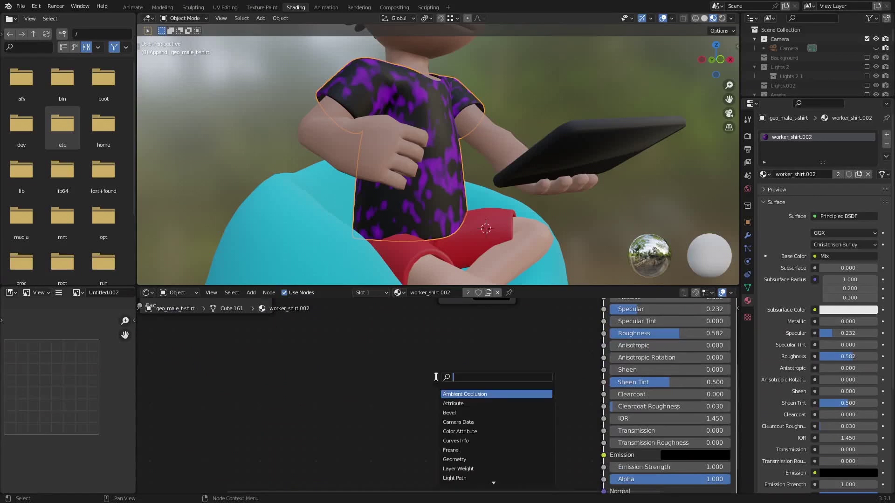
pyautogui.write('noise')
pyautogui.press('Return')
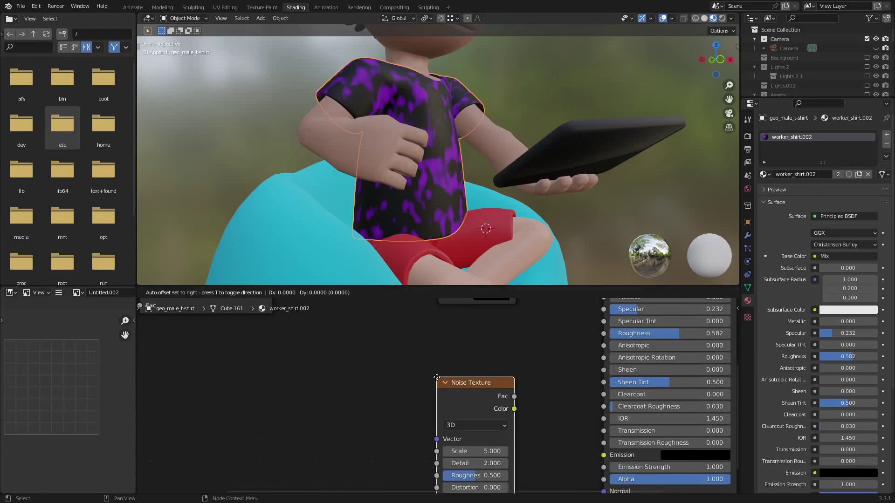
pyautogui.click(348, 363)
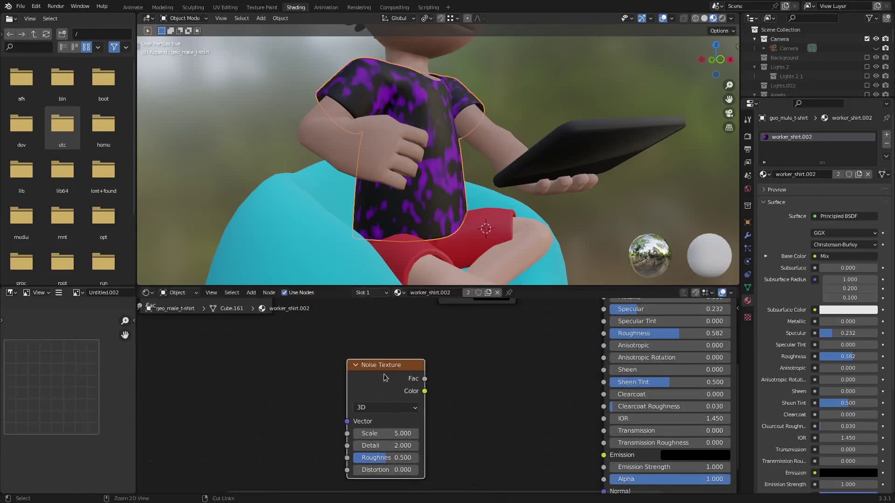
pyautogui.keyDown('ctrl'); pyautogui.keyDown('shift'); pyautogui.click(370, 372); pyautogui.keyUp('shift'); pyautogui.keyUp('ctrl')
# Try different Scale values on the Noise Texture and set it to 20.
pyautogui.click(385, 433)
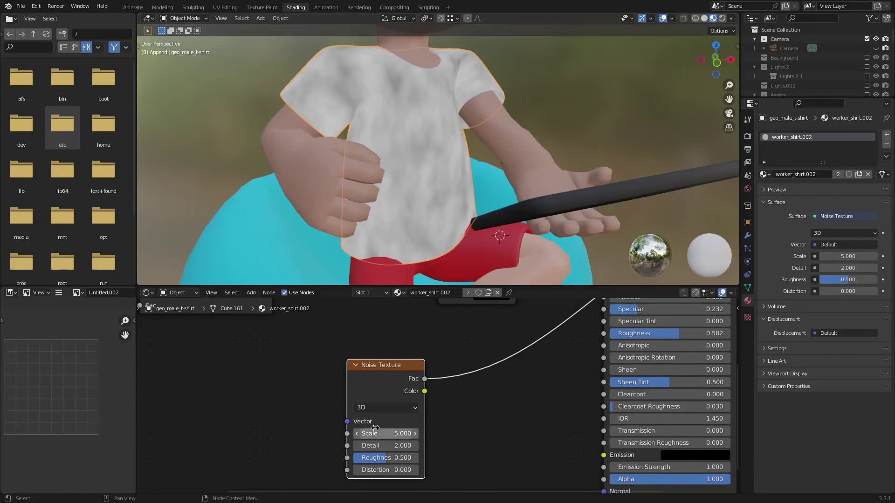
pyautogui.write('40.7')
pyautogui.press('Return')
pyautogui.moveTo(375, 434); pyautogui.dragTo(417, 433)
pyautogui.click(375, 431)
pyautogui.write('20')
pyautogui.press('Return')
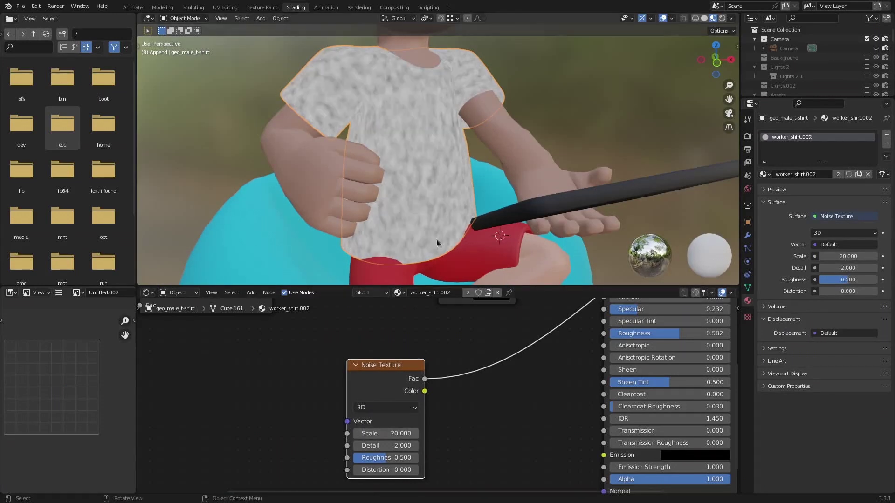
# Experiment with the Noise Texture's remaining settings, ending with Detail 5.2, Roughness 0 and Distortion 0.72.
pyautogui.moveTo(390, 462); pyautogui.dragTo(401, 461)
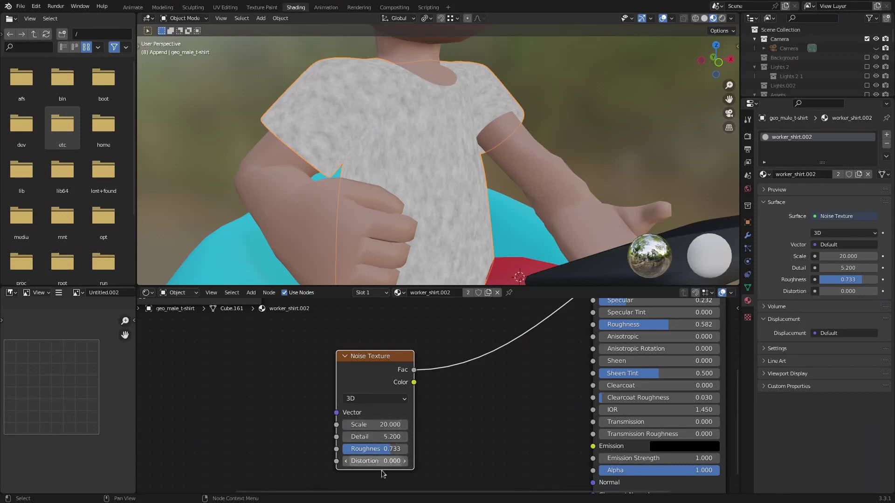
pyautogui.scroll(-2, 421, 181)
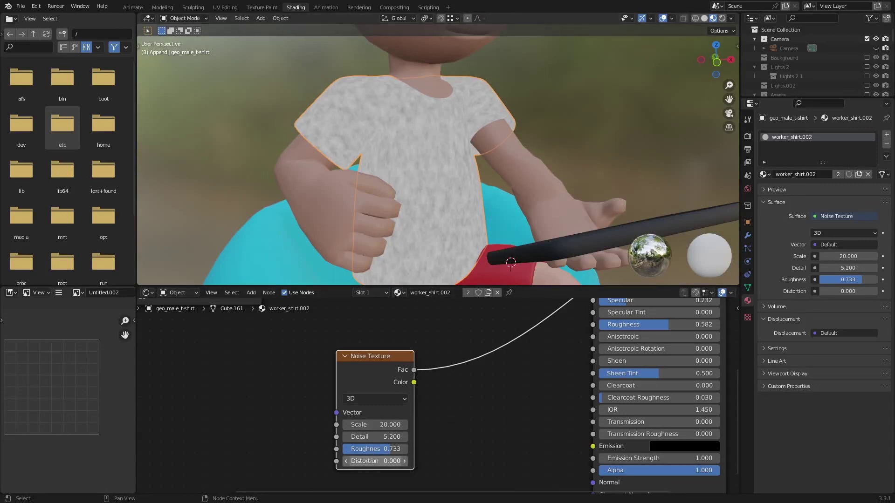
pyautogui.moveTo(376, 461); pyautogui.dragTo(442, 460)
pyautogui.scroll(5, 415, 121)
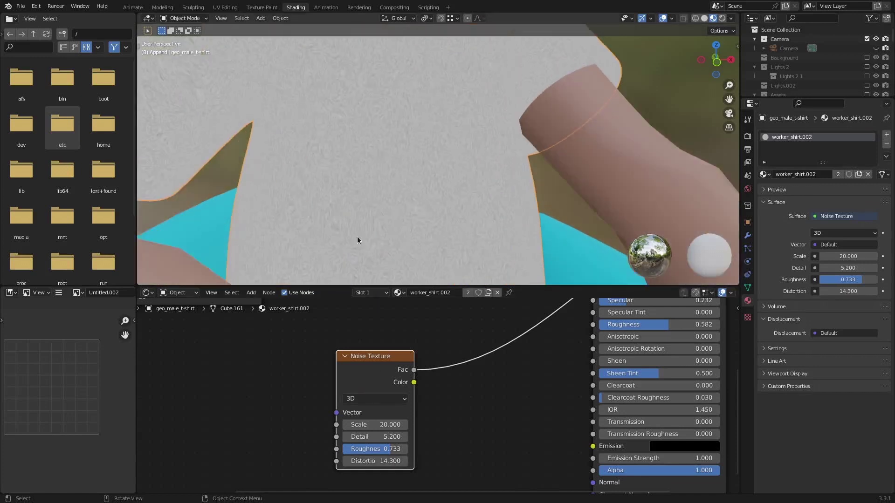
pyautogui.click(373, 461)
pyautogui.write('1.4')
pyautogui.press('Return')
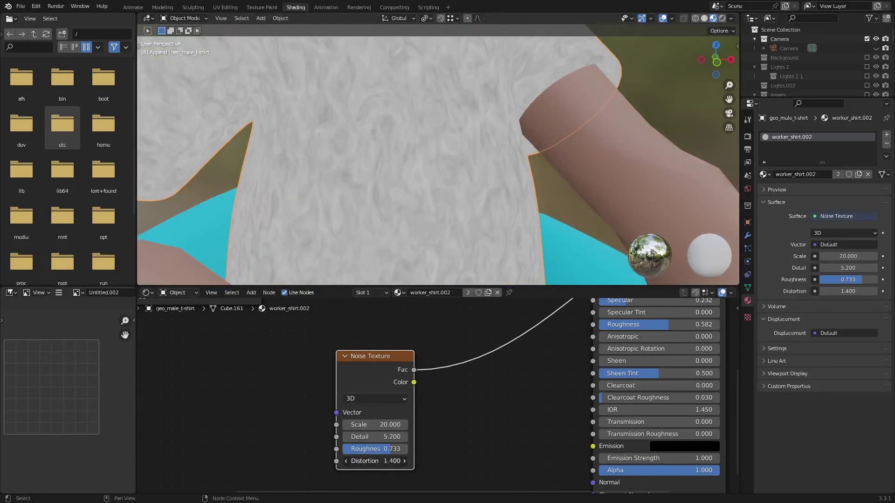
pyautogui.scroll(-1, 493, 393)
pyautogui.moveTo(375, 461)
pyautogui.mouseDown()
pyautogui.moveTo(417, 445)
pyautogui.moveTo(350, 445)
pyautogui.moveTo(384, 456)
pyautogui.mouseUp()
pyautogui.scroll(-3, 396, 224)
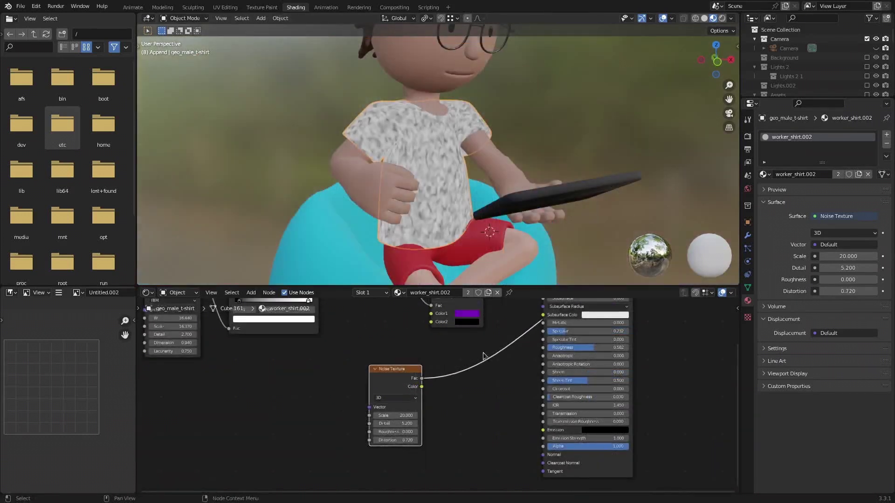
# Connect the Noise Texture's Fac output to the Principled BSDF's Roughness input.
pyautogui.scroll(-1, 483, 353)
pyautogui.moveTo(494, 358); pyautogui.dragTo(431, 422, button='middle')
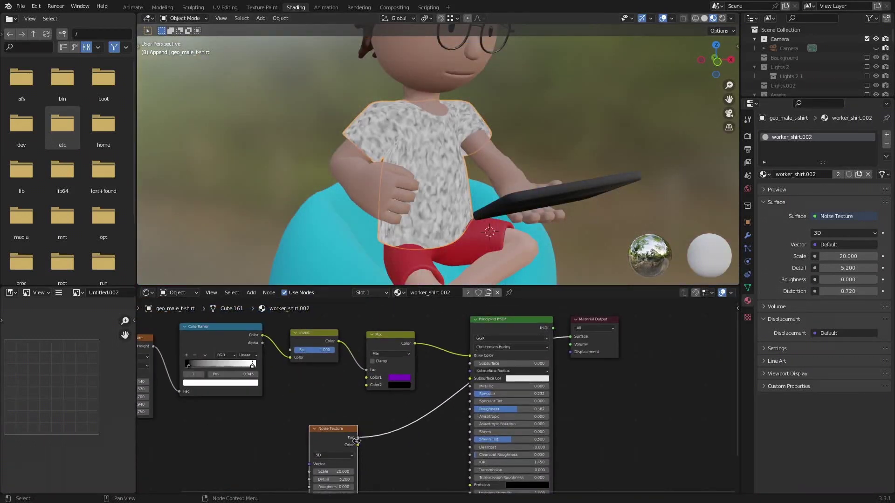
pyautogui.moveTo(356, 438); pyautogui.dragTo(470, 409)
pyautogui.scroll(2, 410, 410)
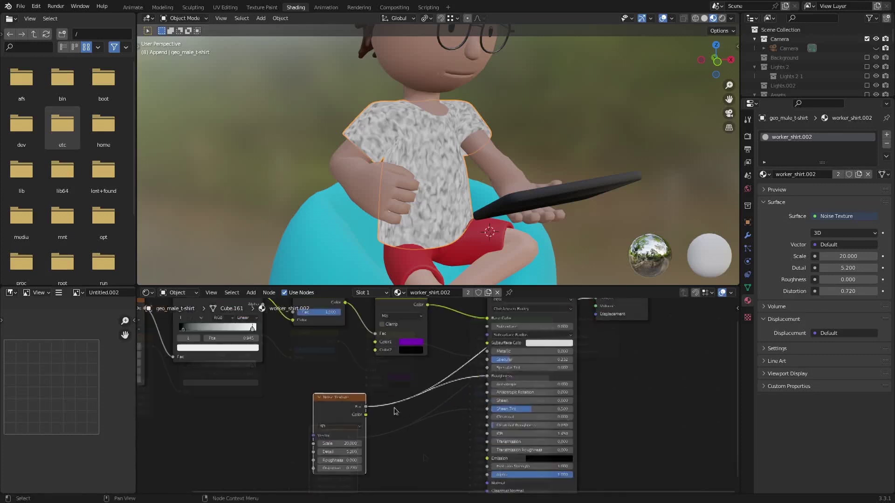
# Compare the Noise Texture preview with the full Principled BSDF and examine how the noise varies the T-shirt's gloss.
pyautogui.keyDown('ctrl'); pyautogui.keyDown('shift'); pyautogui.click(336, 412); pyautogui.keyUp('shift'); pyautogui.keyUp('ctrl')
pyautogui.scroll(2, 400, 171)
pyautogui.moveTo(414, 166)
pyautogui.mouseDown(button='middle')
pyautogui.moveTo(393, 162)
pyautogui.moveTo(409, 175)
pyautogui.moveTo(515, 175)
pyautogui.moveTo(545, 165)
pyautogui.moveTo(407, 171)
pyautogui.mouseUp(button='middle')
pyautogui.scroll(-1, 407, 171)
pyautogui.moveTo(532, 300); pyautogui.dragTo(485, 330, button='middle')
pyautogui.keyDown('ctrl'); pyautogui.keyDown('shift'); pyautogui.click(485, 329); pyautogui.keyUp('shift'); pyautogui.keyUp('ctrl')
pyautogui.moveTo(464, 368); pyautogui.dragTo(501, 340, button='middle')
pyautogui.scroll(6, 449, 155)
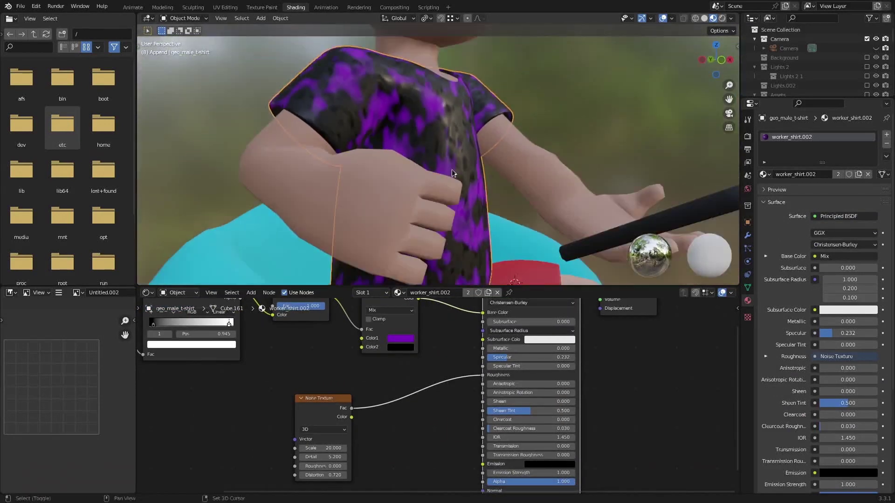
pyautogui.moveTo(452, 169)
pyautogui.mouseDown(button='middle')
pyautogui.moveTo(435, 169)
pyautogui.moveTo(443, 155)
pyautogui.mouseUp(button='middle')
# Disconnect the Noise Texture from Roughness and add a Math node between it and the Principled BSDF.
pyautogui.moveTo(330, 406); pyautogui.dragTo(312, 397)
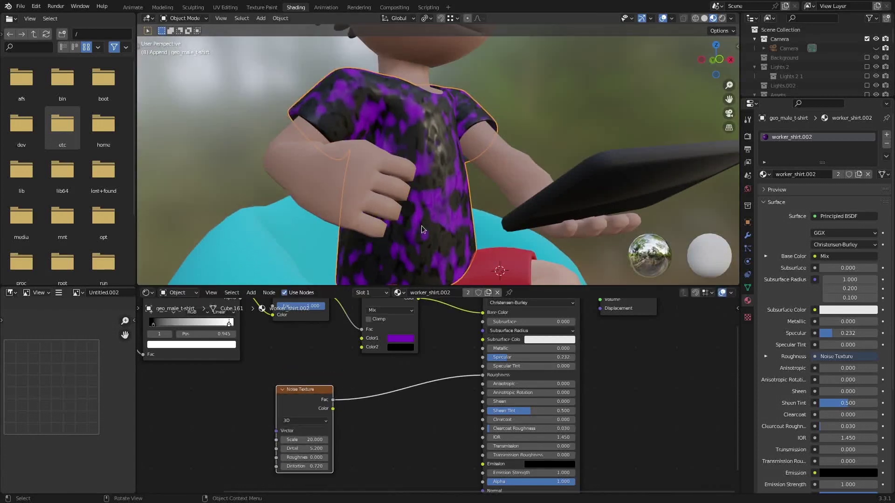
pyautogui.click(422, 406)
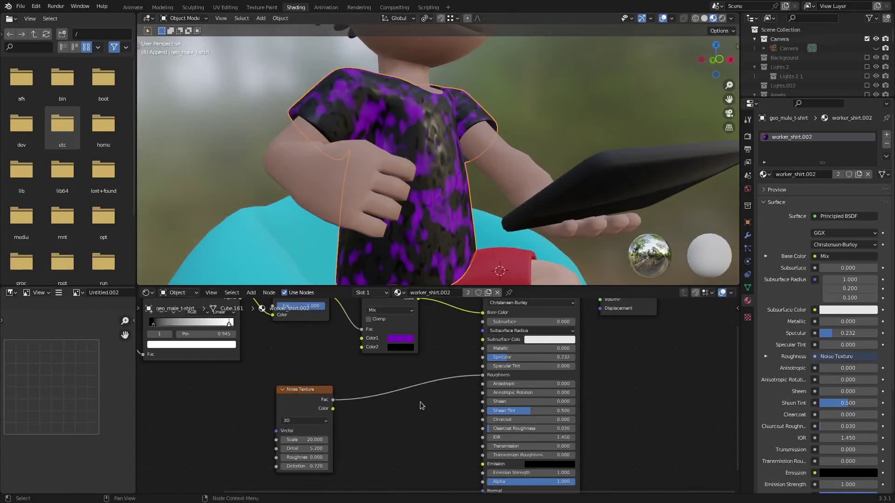
pyautogui.hotkey('shift', 'a')
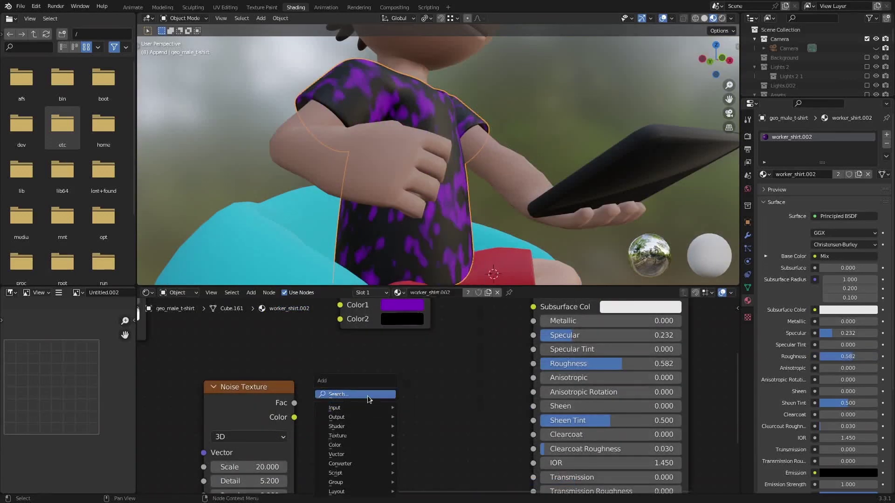
pyautogui.click(368, 396)
pyautogui.write('math')
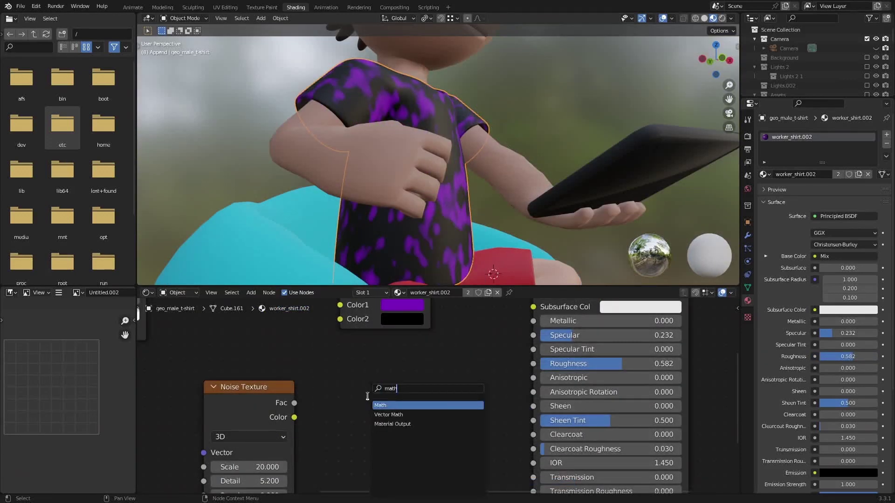
pyautogui.press('Return')
# Route the Noise Texture's Fac through the Math node into Roughness and set the operation to Multiply.
pyautogui.moveTo(294, 403); pyautogui.dragTo(377, 437)
pyautogui.moveTo(467, 386); pyautogui.dragTo(533, 364)
pyautogui.click(423, 405)
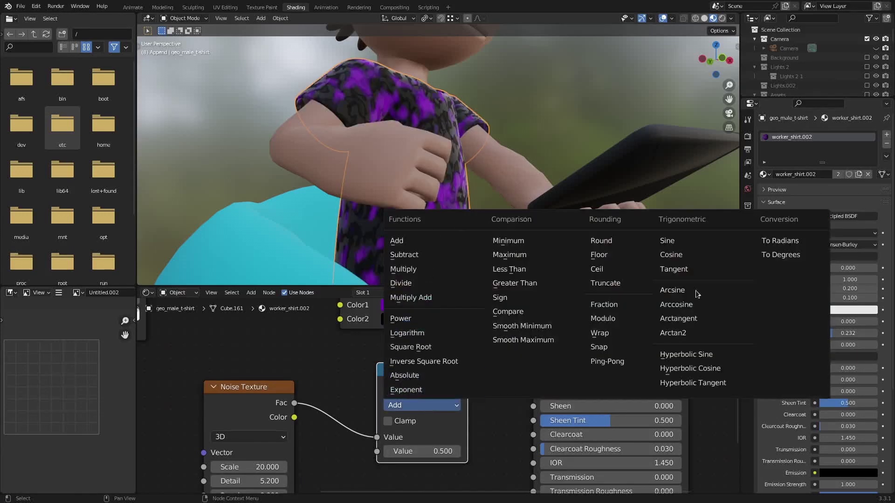
pyautogui.click(454, 269)
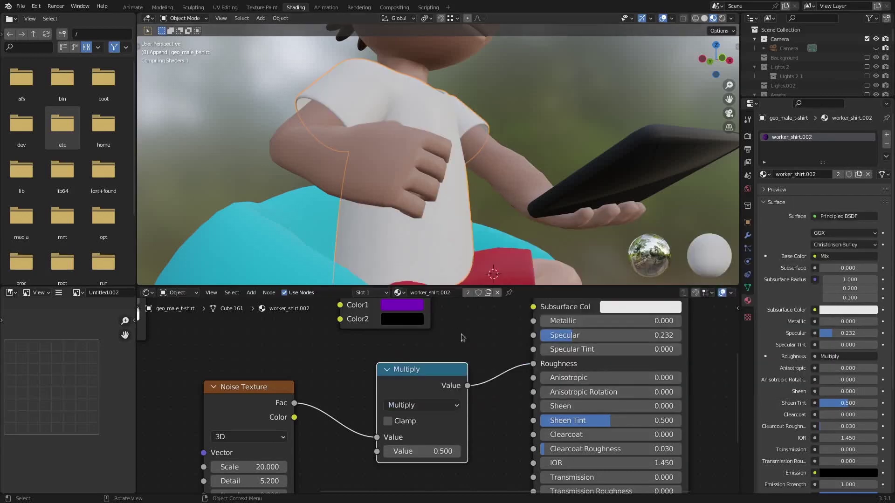
# Compare the previews of the Multiply node, the Noise Texture and the Principled BSDF on the T-shirt.
pyautogui.keyDown('ctrl'); pyautogui.keyDown('shift'); pyautogui.click(443, 373); pyautogui.keyUp('shift'); pyautogui.keyUp('ctrl')
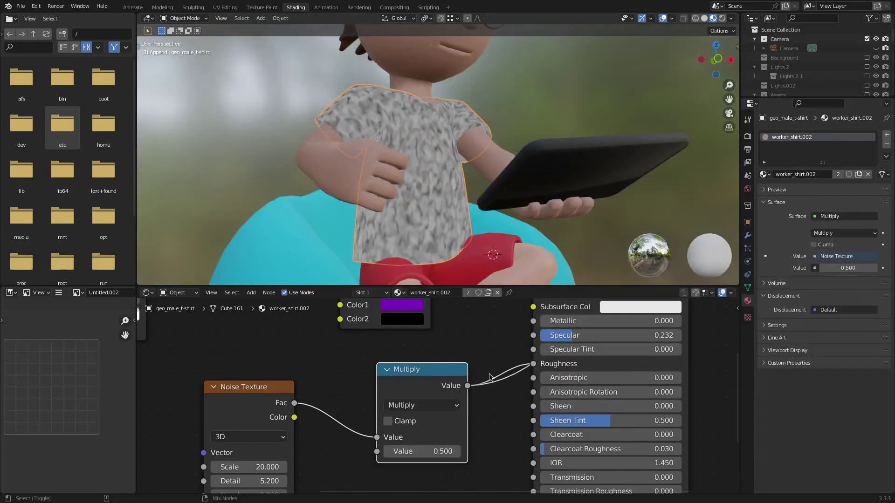
pyautogui.keyDown('ctrl'); pyautogui.keyDown('shift'); pyautogui.click(257, 407); pyautogui.keyUp('shift'); pyautogui.keyUp('ctrl')
pyautogui.keyDown('ctrl'); pyautogui.keyDown('shift'); pyautogui.click(426, 370); pyautogui.keyUp('shift'); pyautogui.keyUp('ctrl')
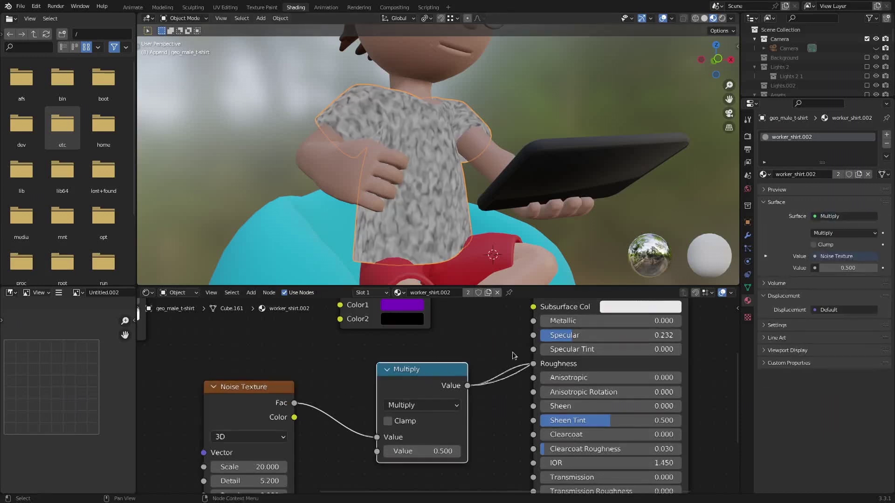
pyautogui.scroll(-2, 442, 379)
pyautogui.keyDown('ctrl'); pyautogui.keyDown('shift'); pyautogui.click(474, 314); pyautogui.keyUp('shift'); pyautogui.keyUp('ctrl')
pyautogui.moveTo(351, 477); pyautogui.dragTo(410, 430, button='middle')
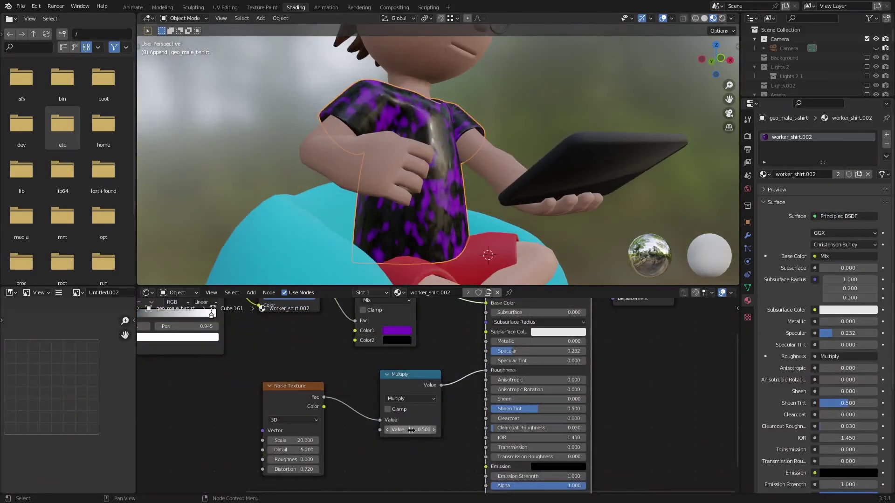
# Set the Multiply node's second value to 1 and compare its preview with the Noise Texture's.
pyautogui.keyDown('ctrl'); pyautogui.keyDown('shift'); pyautogui.click(411, 390); pyautogui.keyUp('shift'); pyautogui.keyUp('ctrl')
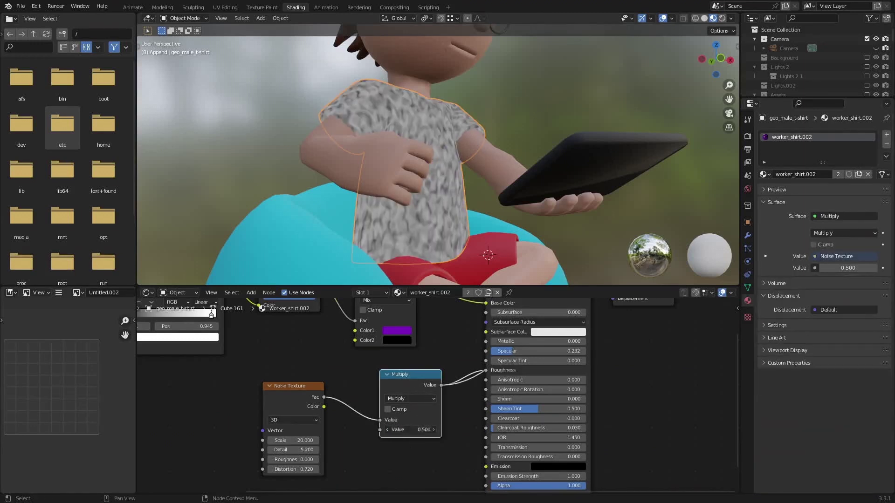
pyautogui.moveTo(410, 430); pyautogui.dragTo(412, 431)
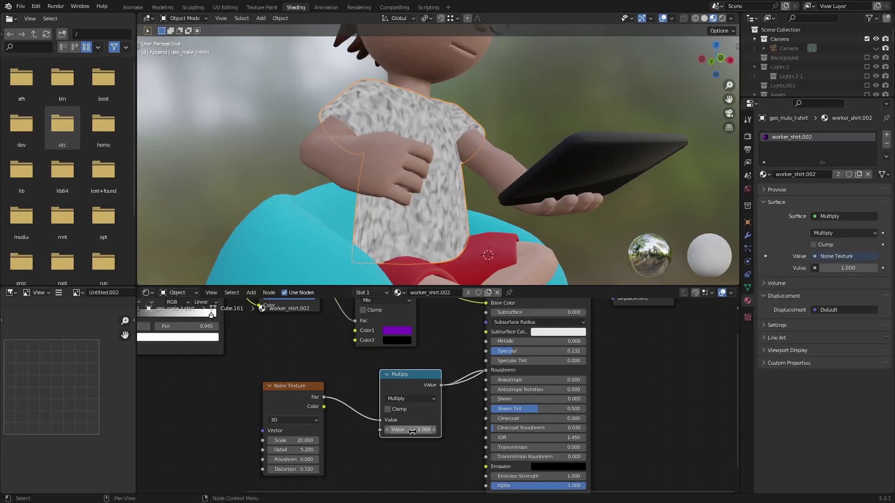
pyautogui.keyDown('ctrl'); pyautogui.keyDown('shift'); pyautogui.click(304, 400); pyautogui.keyUp('shift'); pyautogui.keyUp('ctrl')
pyautogui.keyDown('ctrl'); pyautogui.keyDown('shift'); pyautogui.click(405, 385); pyautogui.keyUp('shift'); pyautogui.keyUp('ctrl')
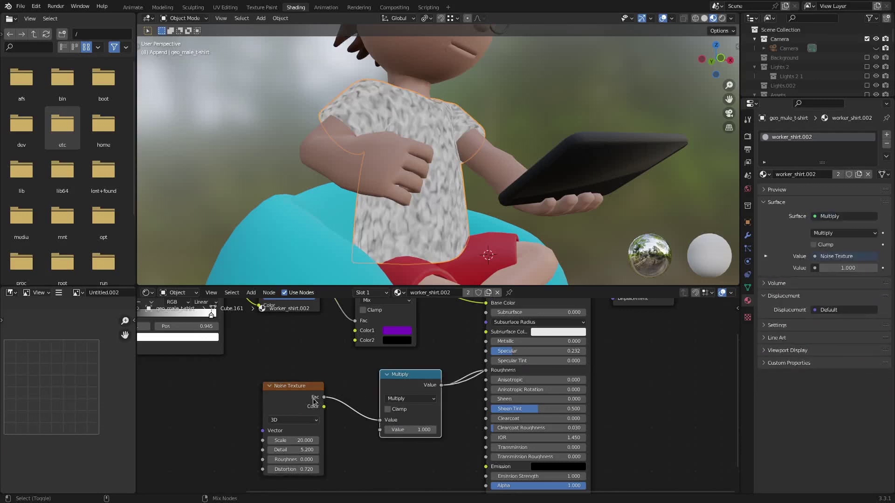
# Preview the Principled BSDF on the T-shirt and set the Multiply node's second value to 0.
pyautogui.moveTo(480, 316)
pyautogui.mouseDown(button='middle')
pyautogui.moveTo(418, 368)
pyautogui.moveTo(438, 358)
pyautogui.mouseUp(button='middle')
pyautogui.keyDown('ctrl'); pyautogui.keyDown('shift'); pyautogui.click(418, 368); pyautogui.keyUp('shift'); pyautogui.keyUp('ctrl')
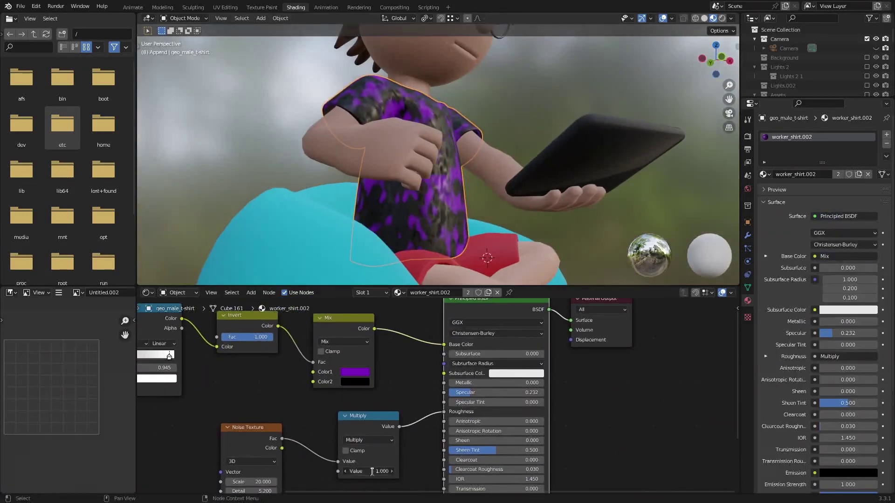
pyautogui.moveTo(440, 168); pyautogui.dragTo(435, 182, button='middle')
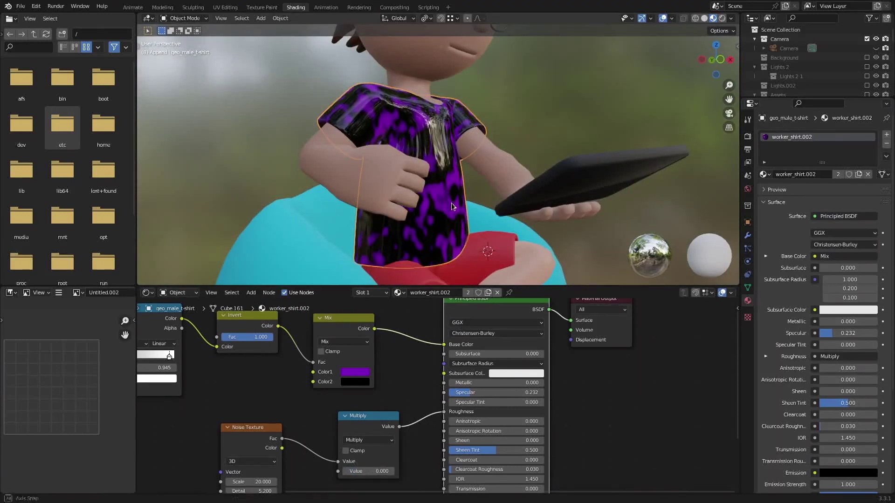
# Set the second value of the Multiply node feeding Roughness to 0.8 and inspect the T-shirt's sheen.
pyautogui.click(376, 471)
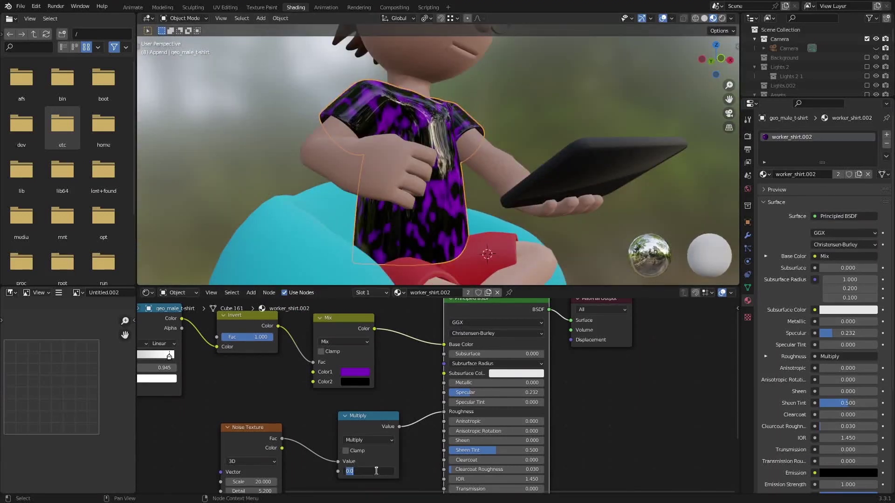
pyautogui.write('0.8')
pyautogui.press('Return')
pyautogui.moveTo(400, 168); pyautogui.dragTo(424, 158, button='middle')
pyautogui.press('Home')
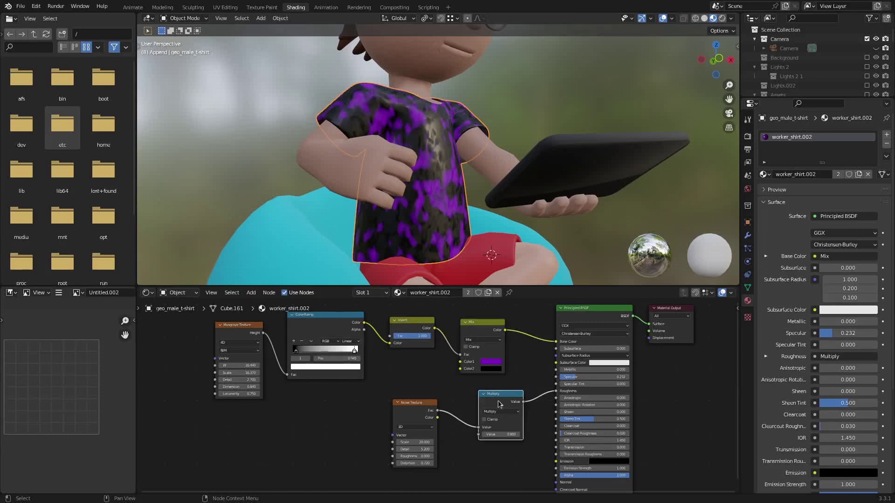
# Add a Voronoi Texture node in the empty area below the Noise Texture node.
pyautogui.moveTo(391, 378); pyautogui.dragTo(375, 359, button='middle')
pyautogui.moveTo(464, 479); pyautogui.dragTo(437, 415, button='middle')
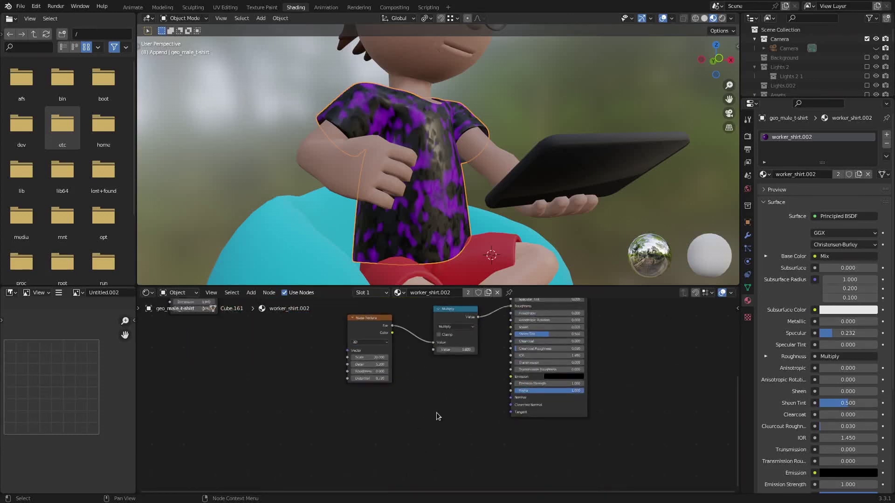
pyautogui.scroll(3, 436, 409)
pyautogui.hotkey('shift', 'a')
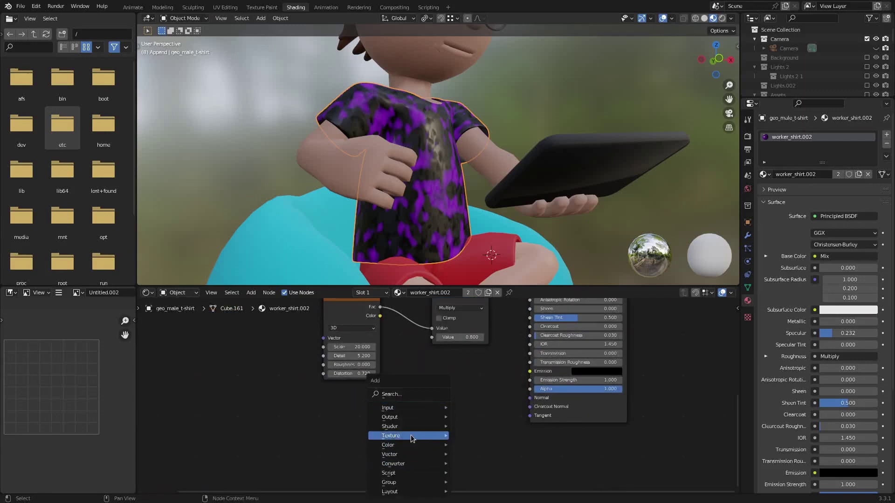
pyautogui.moveTo(410, 435)
pyautogui.click(487, 416)
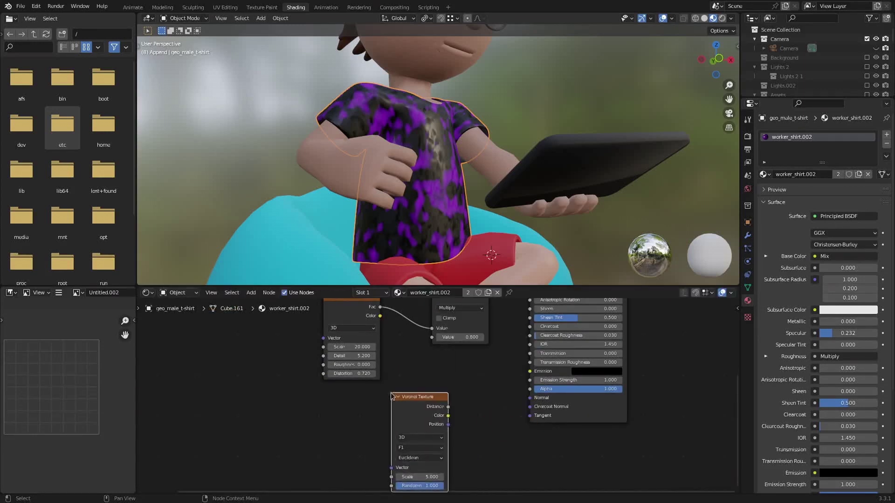
# Preview the Voronoi Texture on the T-shirt and set its Scale to 84.5.
pyautogui.moveTo(410, 414); pyautogui.dragTo(399, 373, button='middle')
pyautogui.keyDown('ctrl'); pyautogui.keyDown('shift'); pyautogui.click(401, 372); pyautogui.keyUp('shift'); pyautogui.keyUp('ctrl')
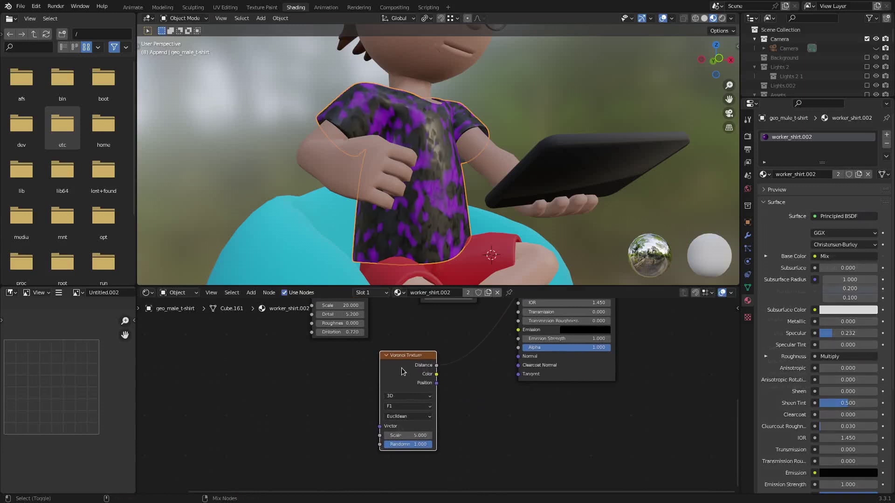
pyautogui.moveTo(408, 435); pyautogui.dragTo(436, 436)
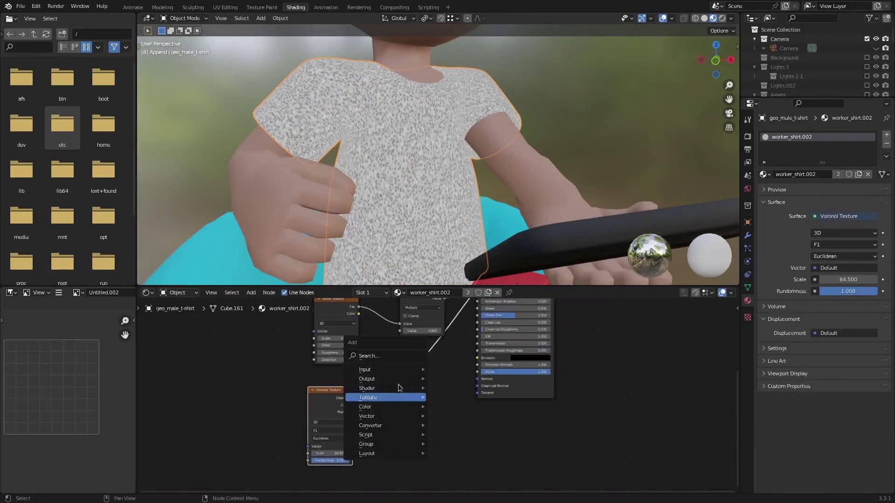
# Add a ColorRamp after the Voronoi Texture, with the black stop at 0.259 and the white stop at 0.377.
pyautogui.click(384, 355)
pyautogui.write('ramp')
pyautogui.moveTo(325, 451); pyautogui.dragTo(346, 451)
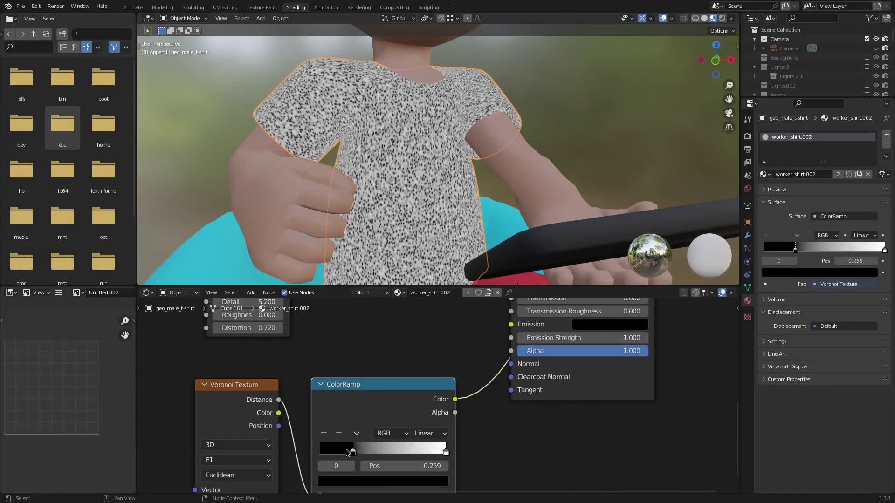
pyautogui.moveTo(445, 452); pyautogui.dragTo(368, 452)
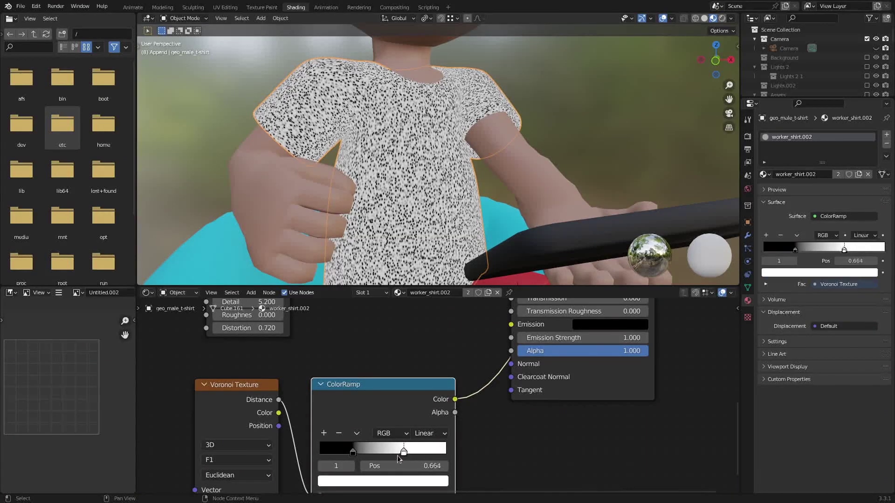
# Insert an Invert node after the Voronoi branch's ColorRamp to swap its black and white areas.
pyautogui.scroll(-2, 367, 447)
pyautogui.hotkey('shift', 'a')
pyautogui.write('inv')
pyautogui.press('Return')
pyautogui.click(445, 401)
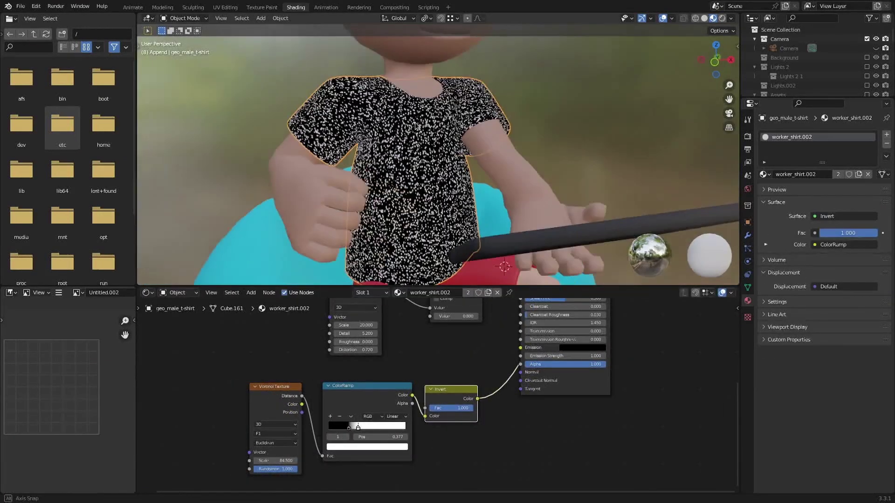
pyautogui.scroll(-1, 509, 351)
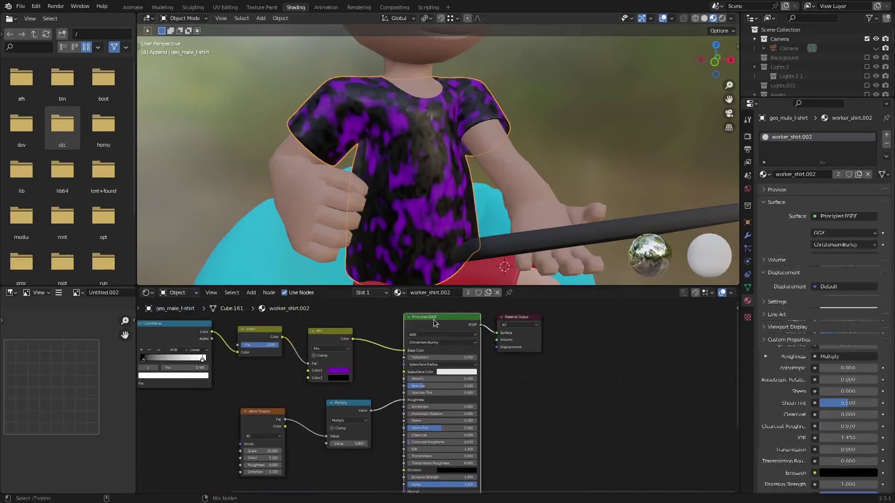
# Return the preview to the Principled BSDF and connect the Voronoi branch's Invert output to Emission Strength.
pyautogui.moveTo(433, 321); pyautogui.dragTo(494, 245, button='middle')
pyautogui.scroll(2, 461, 396)
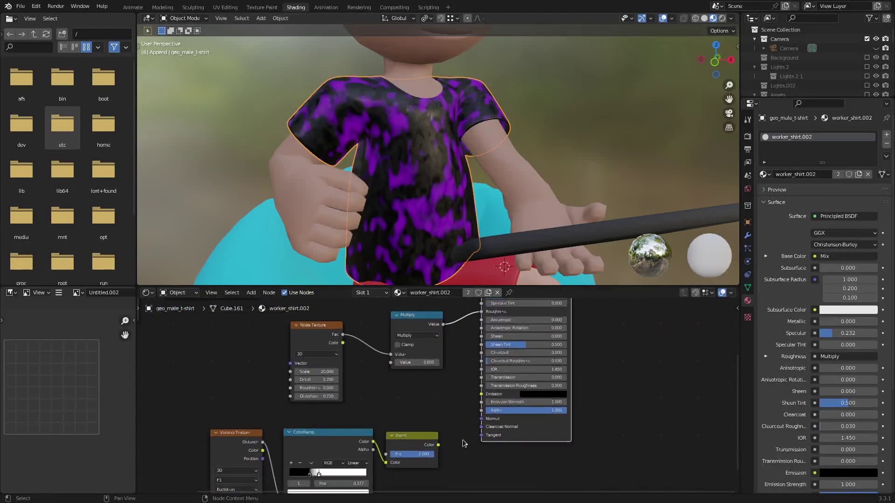
pyautogui.moveTo(438, 453); pyautogui.dragTo(489, 403)
# Set the Principled BSDF's Emission color to a bright green and look over the glowing dots on the T-shirt.
pyautogui.click(553, 392)
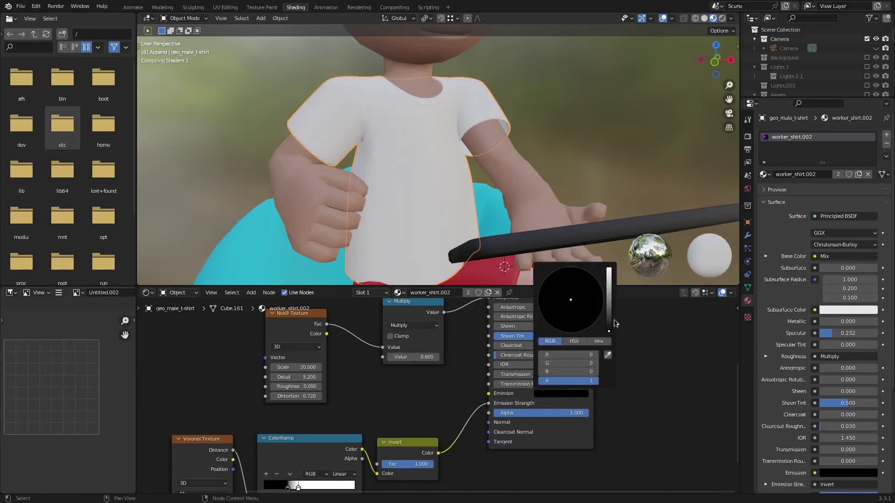
pyautogui.moveTo(609, 321); pyautogui.dragTo(609, 269)
pyautogui.moveTo(568, 294); pyautogui.dragTo(550, 285)
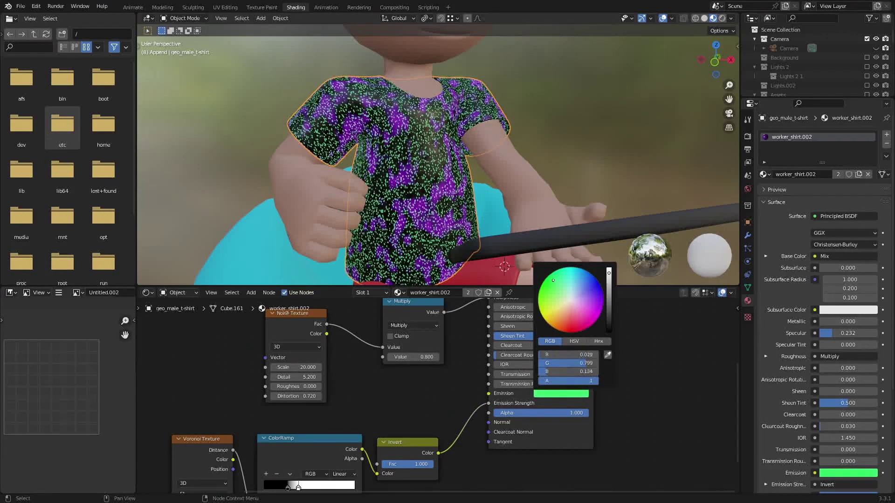
pyautogui.moveTo(395, 228); pyautogui.dragTo(376, 181, button='middle')
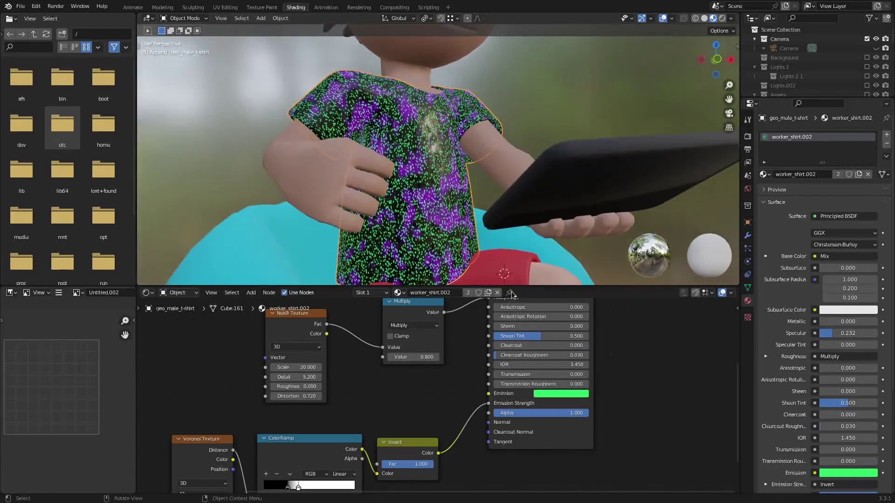
# Move the Voronoi Texture, ColorRamp and Invert nodes together away from the Principled BSDF to make room.
pyautogui.scroll(-1, 429, 450)
pyautogui.moveTo(429, 450); pyautogui.dragTo(479, 404, button='middle')
pyautogui.moveTo(473, 369); pyautogui.dragTo(431, 388, button='middle')
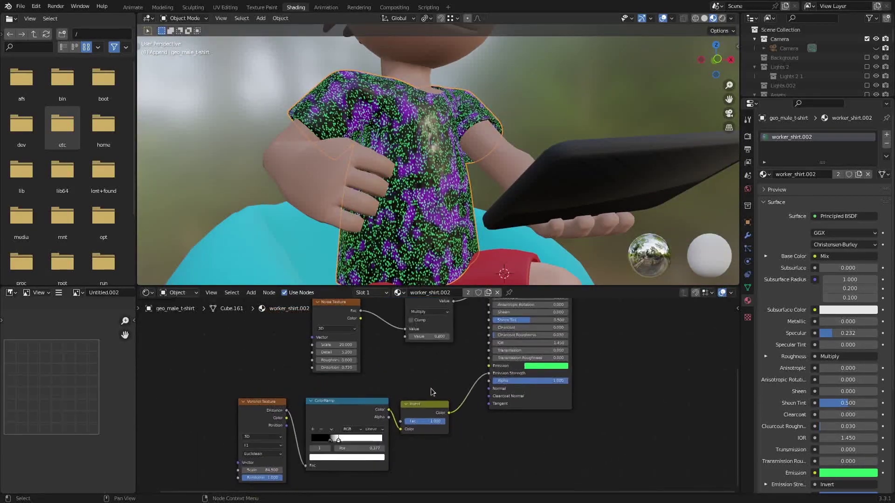
pyautogui.moveTo(223, 387); pyautogui.dragTo(424, 480)
pyautogui.moveTo(411, 409); pyautogui.dragTo(348, 410)
pyautogui.moveTo(348, 410); pyautogui.dragTo(333, 439, button='middle')
# Duplicate the Multiply node onto the link between Invert and Emission Strength, and set its second value to 6.1.
pyautogui.click(408, 334)
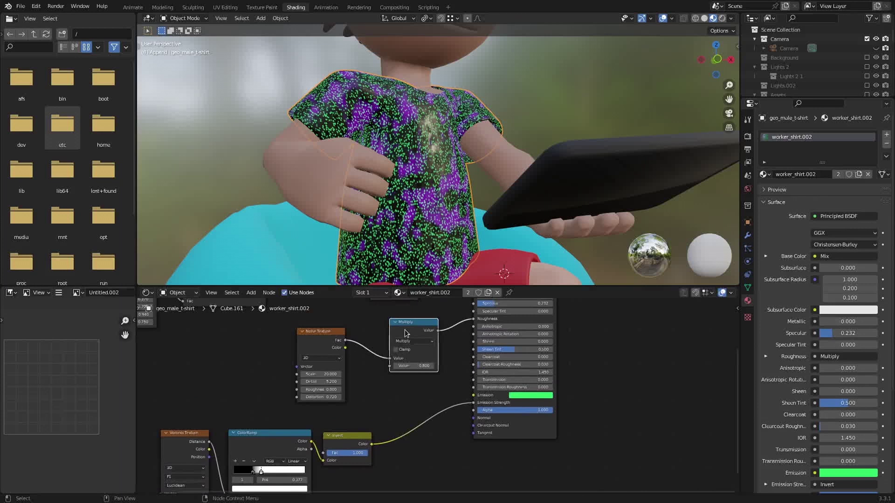
pyautogui.hotkey('shift', 'd')
pyautogui.click(418, 420)
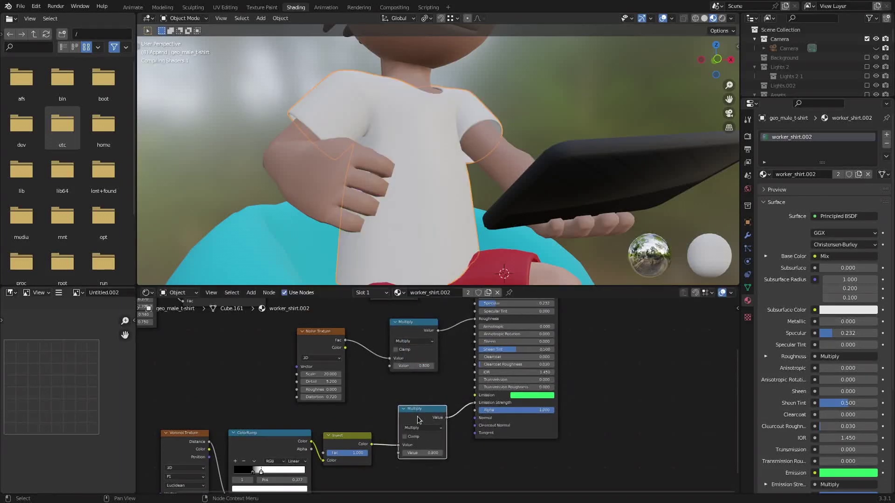
pyautogui.moveTo(419, 453); pyautogui.dragTo(457, 453)
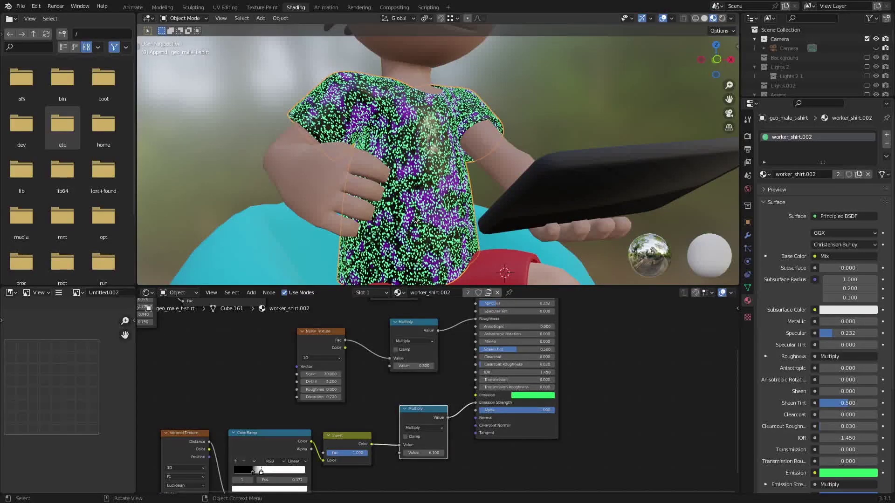
# Switch the render engine to Eevee, enable Bloom, and view the glow on the T-shirt.
pyautogui.click(748, 136)
pyautogui.click(831, 134)
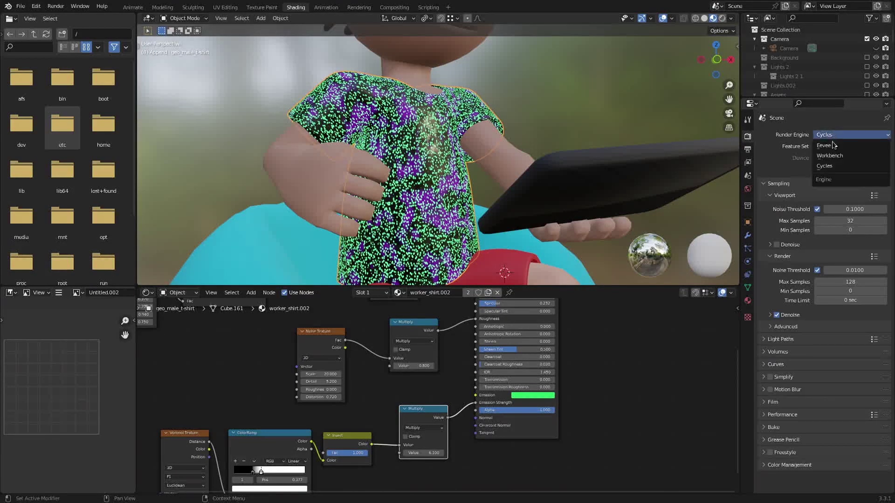
pyautogui.click(825, 145)
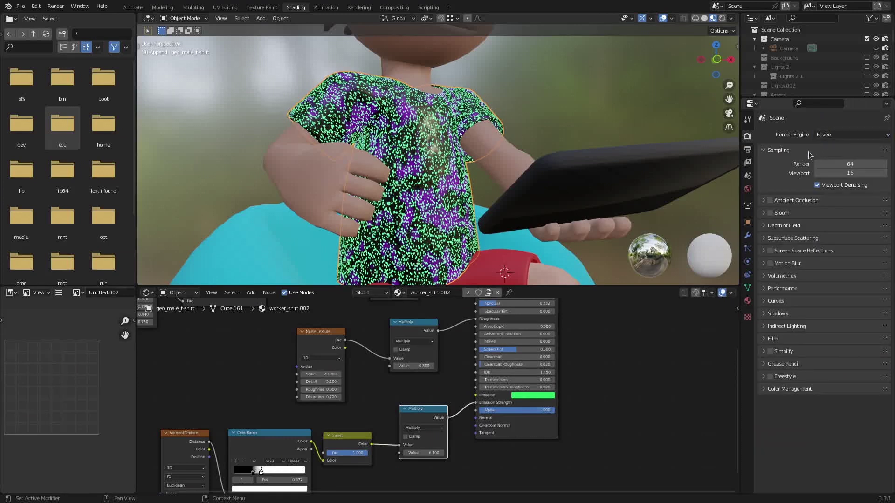
pyautogui.click(769, 213)
pyautogui.moveTo(377, 214); pyautogui.dragTo(475, 217, button='middle')
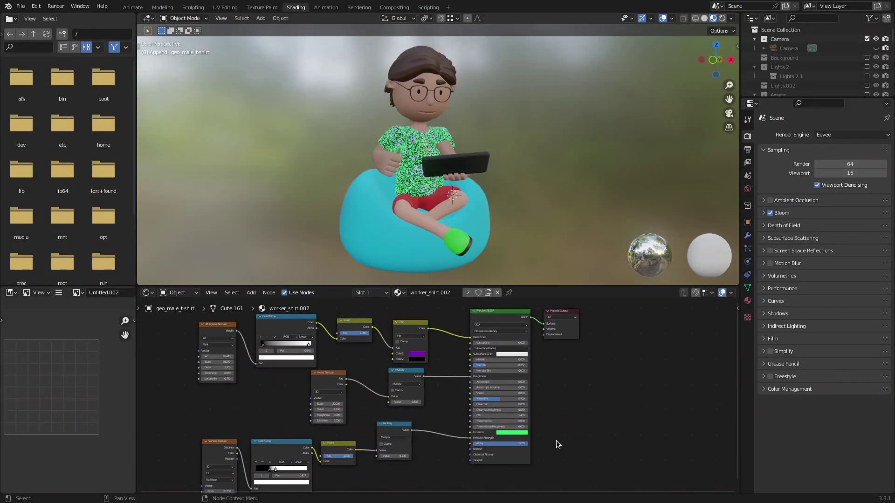
# Connect the Noise Texture's Fac output to the Principled BSDF's Normal input.
pyautogui.scroll(5, 553, 449)
pyautogui.scroll(3, 509, 441)
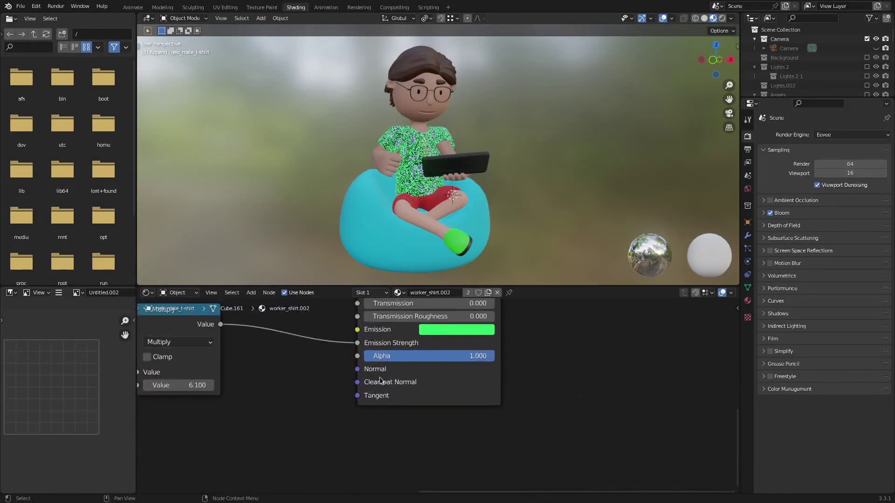
pyautogui.scroll(-5, 259, 371)
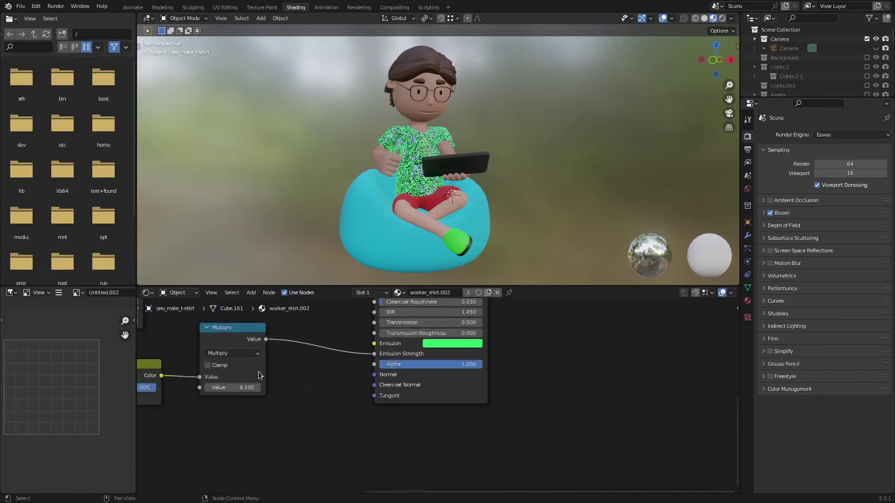
pyautogui.moveTo(252, 350); pyautogui.dragTo(438, 442)
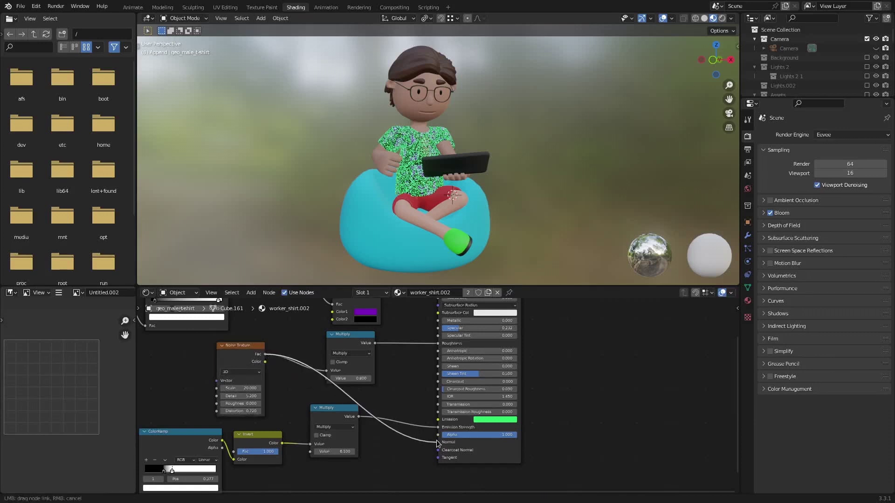
# Darken the Emission color to black and view the T-shirt's shading from the front.
pyautogui.click(490, 424)
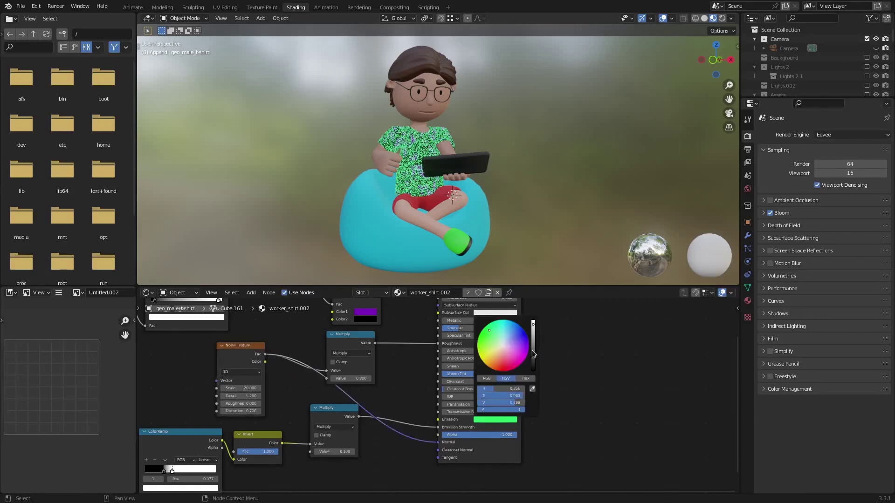
pyautogui.moveTo(532, 351); pyautogui.dragTo(532, 371)
pyautogui.scroll(3, 404, 157)
pyautogui.moveTo(405, 156); pyautogui.dragTo(424, 186, button='middle')
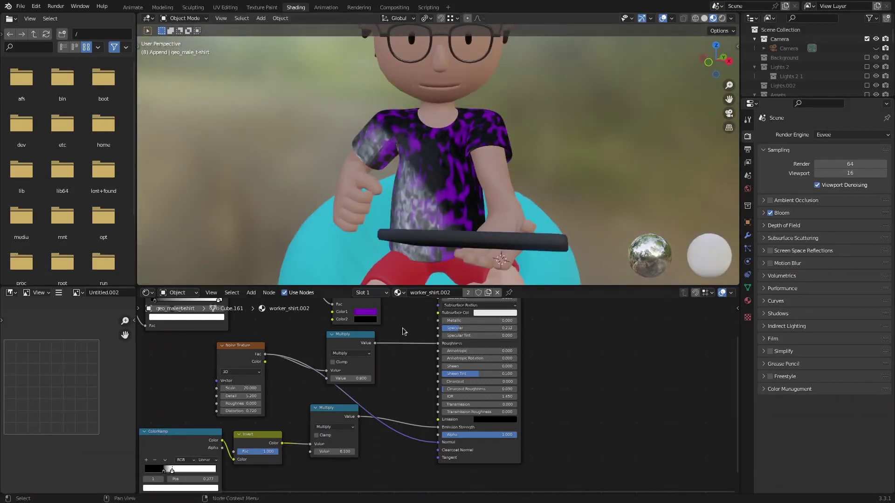
# Insert a Bump node between the Noise Texture and the Normal input, with the noise Fac feeding its Height.
pyautogui.hotkey('shift', 'a')
pyautogui.click(398, 388)
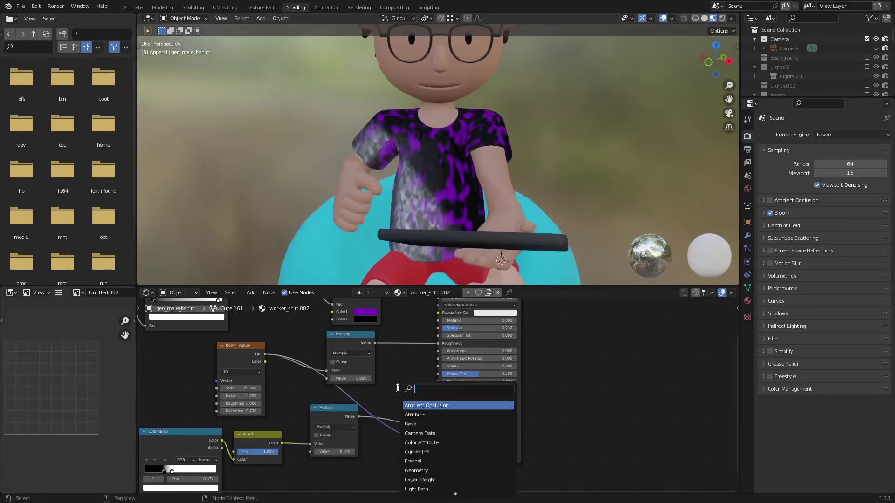
pyautogui.write('bump')
pyautogui.press('Return')
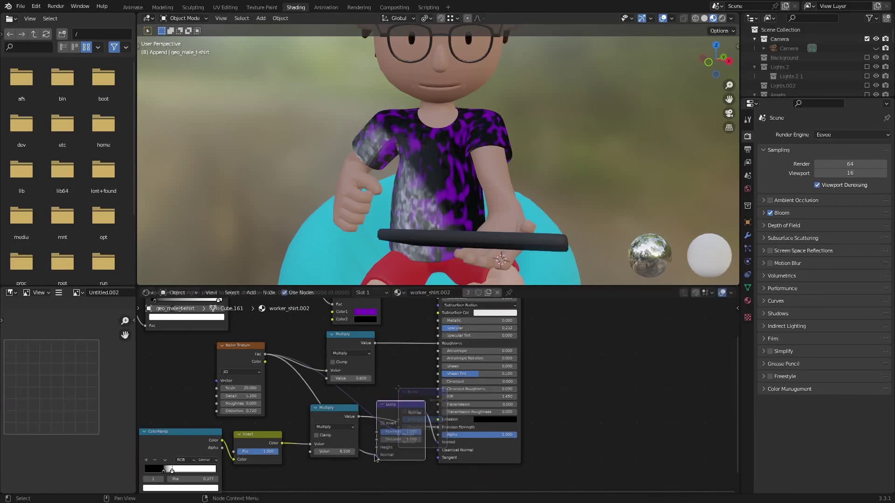
pyautogui.click(377, 458)
pyautogui.moveTo(310, 444); pyautogui.dragTo(378, 448)
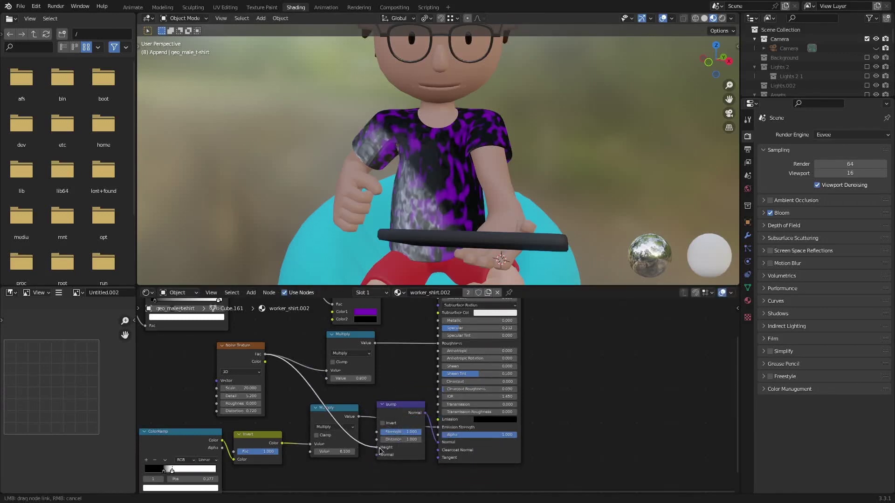
pyautogui.moveTo(380, 448); pyautogui.dragTo(377, 449)
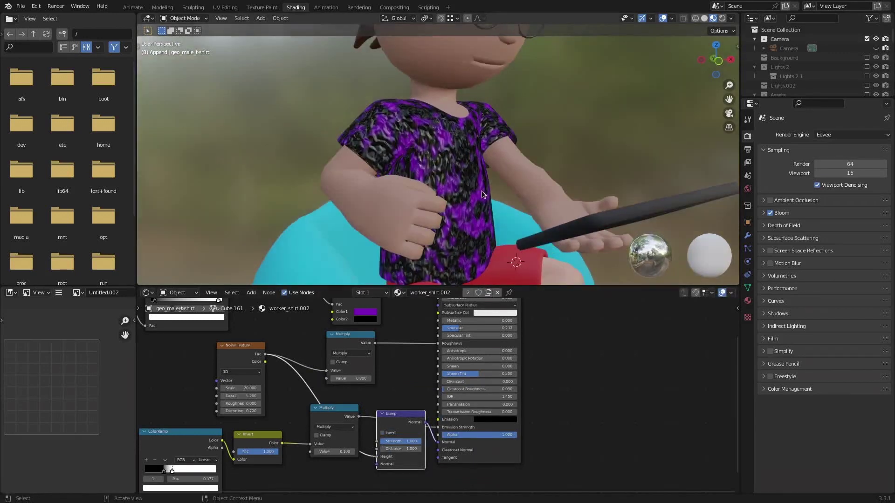
# Inspect the bumps on the T-shirt and slightly reposition the Bump and Noise Texture nodes.
pyautogui.moveTo(482, 191); pyautogui.dragTo(459, 189, button='middle')
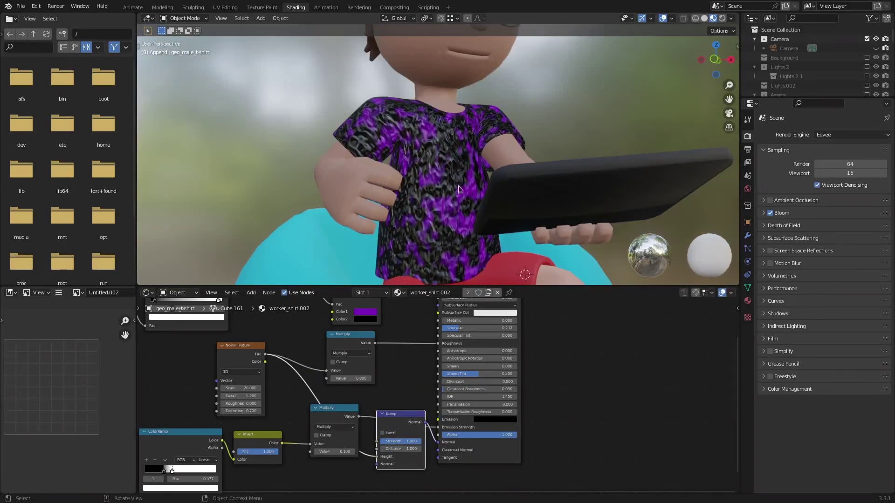
pyautogui.moveTo(400, 426); pyautogui.dragTo(404, 434)
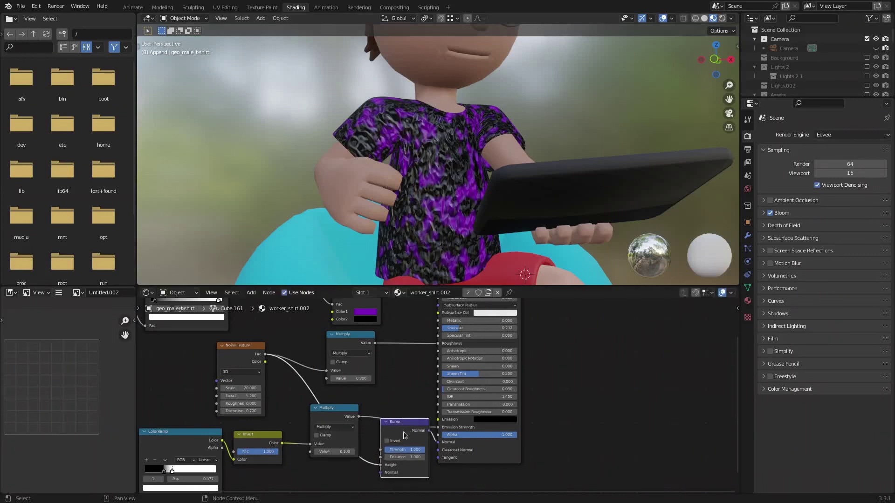
pyautogui.moveTo(252, 357); pyautogui.dragTo(259, 358)
# Lower the Noise Texture's Scale to 9.2 for larger bumps on the T-shirt.
pyautogui.click(247, 389)
pyautogui.write('40')
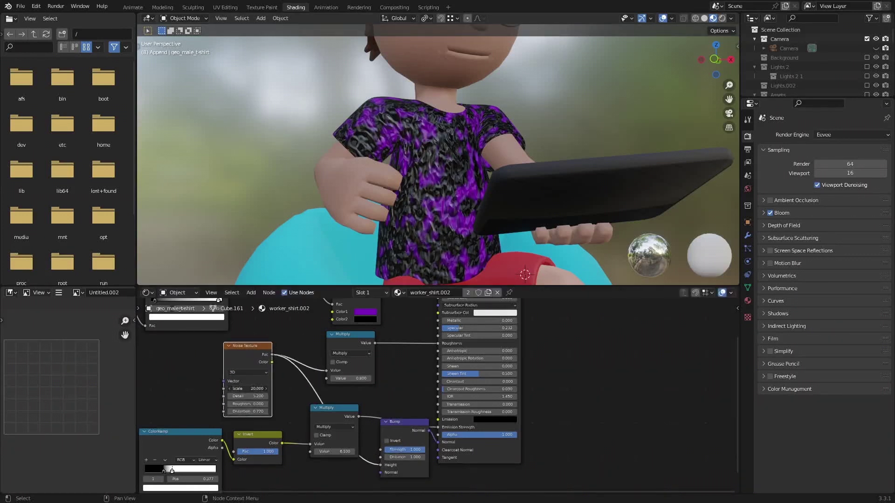
pyautogui.press('Return')
pyautogui.moveTo(247, 388); pyautogui.dragTo(228, 389)
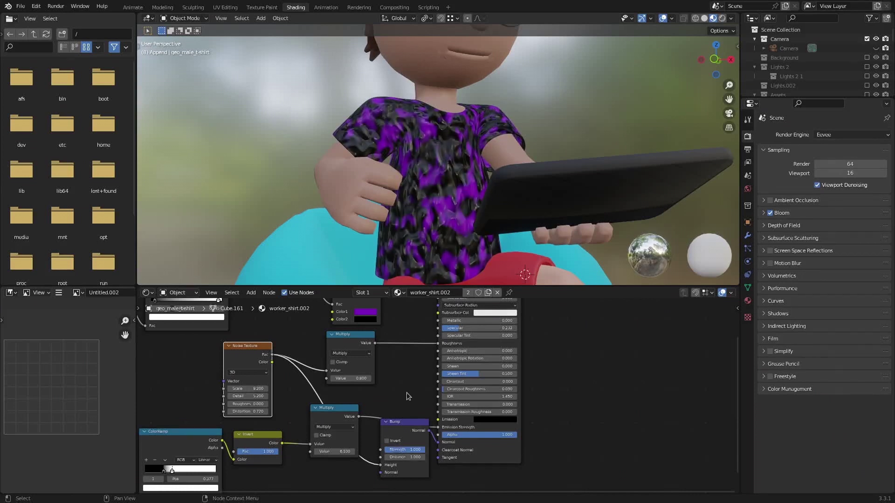
# Preview the Noise Texture's output alone on the T-shirt and examine its black-and-white pattern from the front.
pyautogui.scroll(-1, 406, 396)
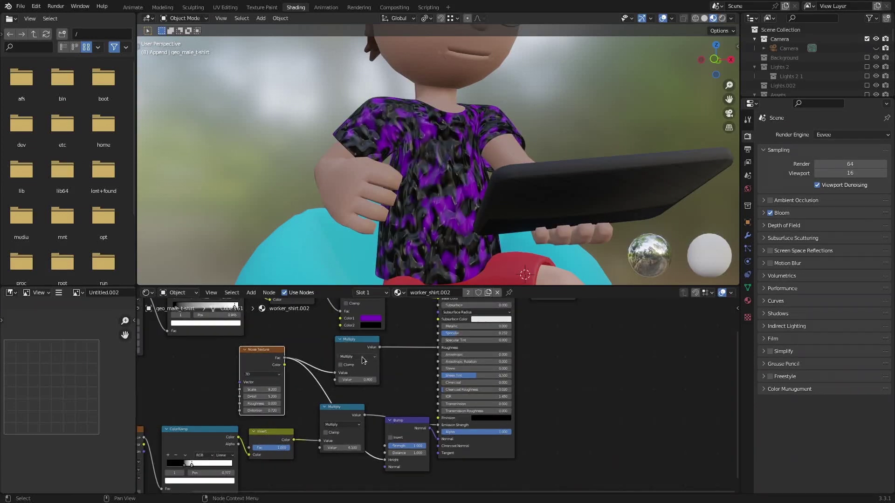
pyautogui.moveTo(389, 353); pyautogui.dragTo(374, 362, button='middle')
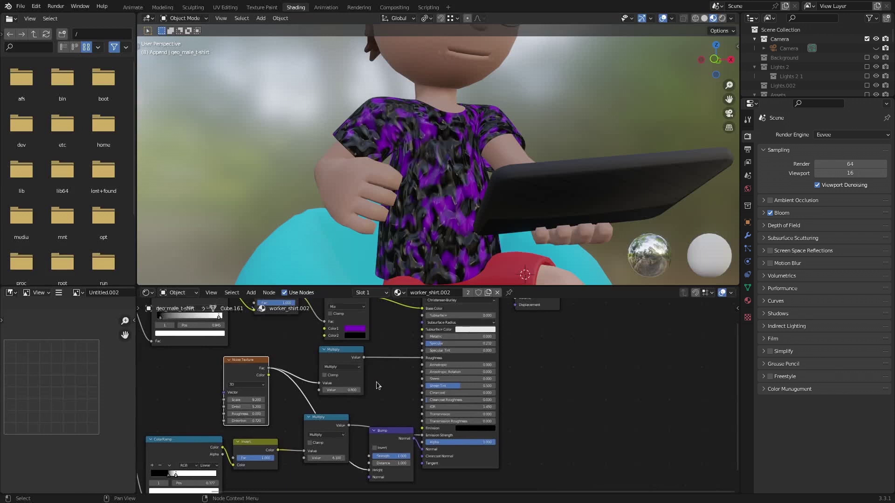
pyautogui.keyDown('ctrl'); pyautogui.keyDown('shift'); pyautogui.click(258, 359); pyautogui.keyUp('shift'); pyautogui.keyUp('ctrl')
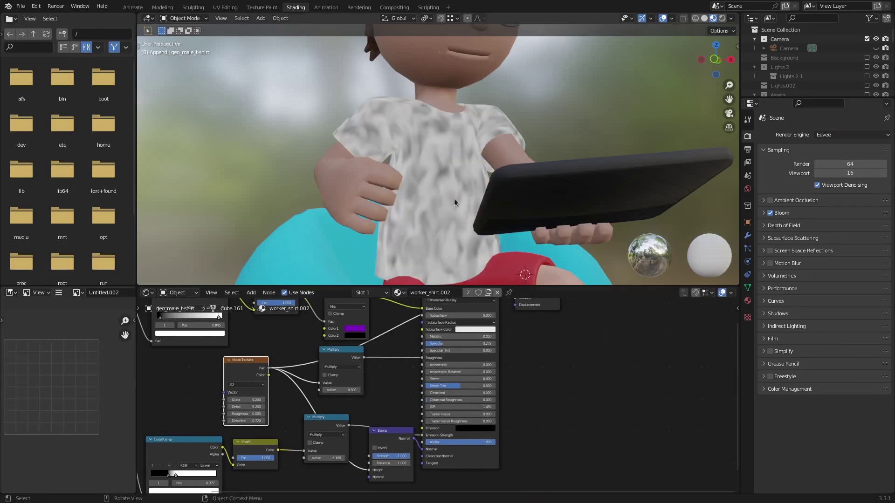
pyautogui.moveTo(454, 198)
pyautogui.mouseDown(button='middle')
pyautogui.moveTo(416, 215)
pyautogui.moveTo(448, 214)
pyautogui.mouseUp(button='middle')
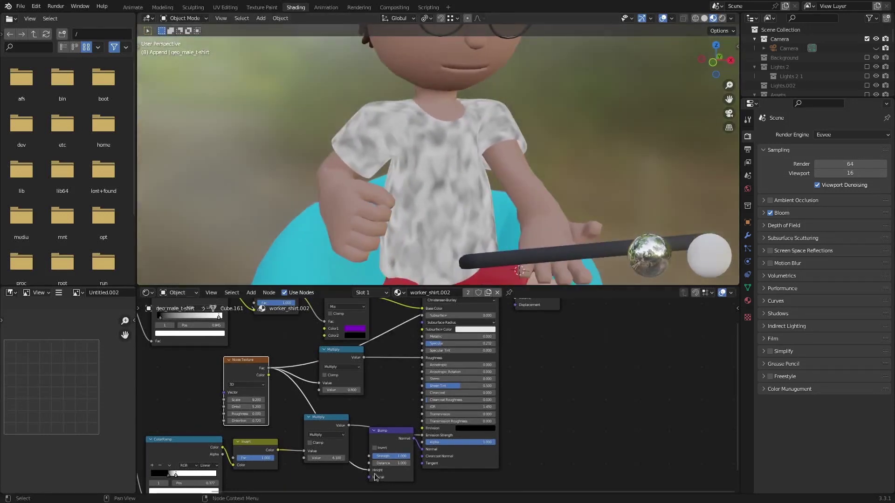
# Move the Bump node slightly away from the Principled BSDF and switch the T-shirt's preview back to the full Principled BSDF shader.
pyautogui.moveTo(376, 472); pyautogui.dragTo(369, 474)
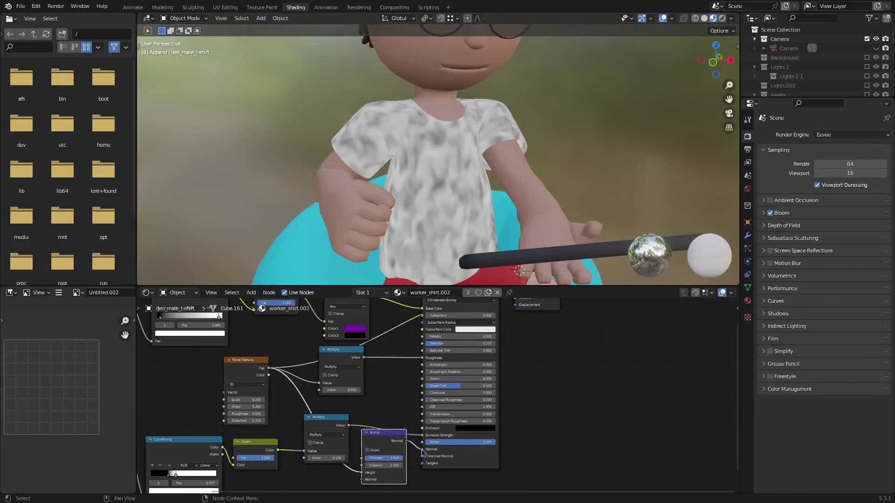
pyautogui.moveTo(425, 438); pyautogui.dragTo(410, 470, button='middle')
pyautogui.keyDown('ctrl'); pyautogui.keyDown('shift'); pyautogui.click(438, 313); pyautogui.keyUp('shift'); pyautogui.keyUp('ctrl')
pyautogui.moveTo(436, 251); pyautogui.dragTo(464, 241, button='middle')
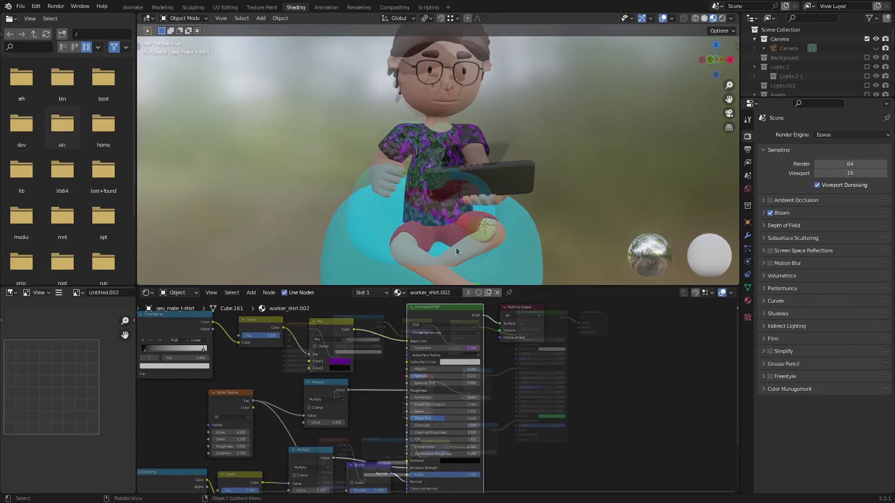